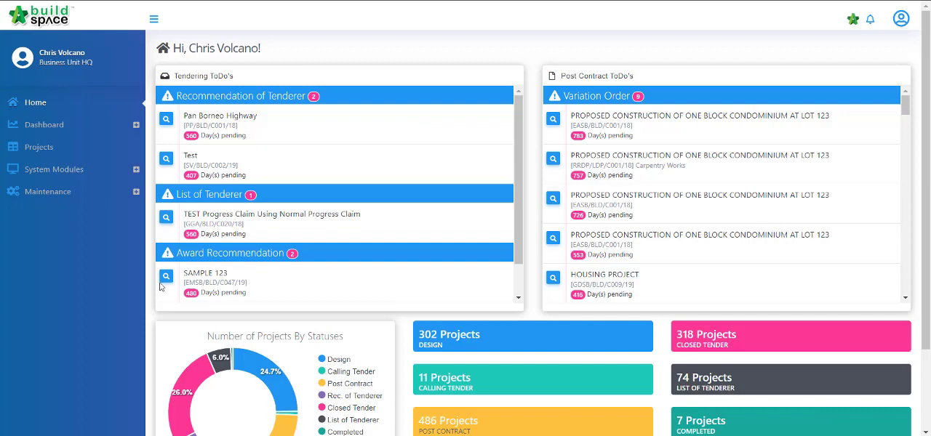
Step: Start a new project with contract type Standard and work category Building
{"action": "left_click", "coordinate": [66, 156]}
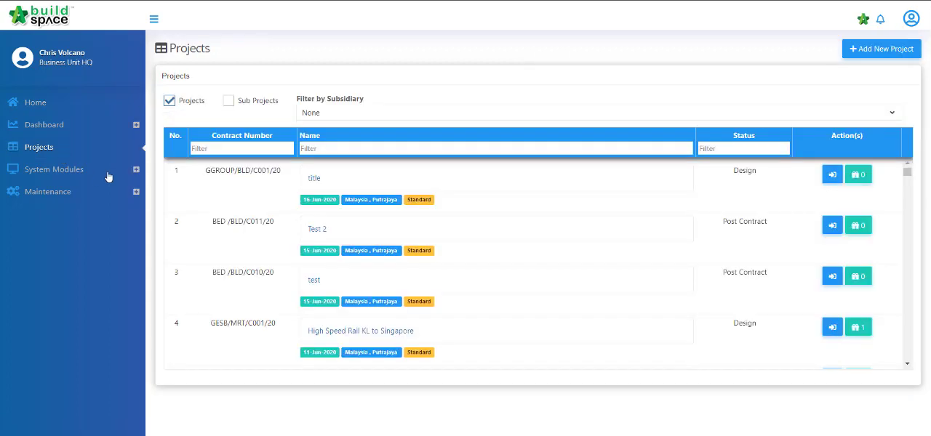
{"action": "left_click", "coordinate": [894, 52]}
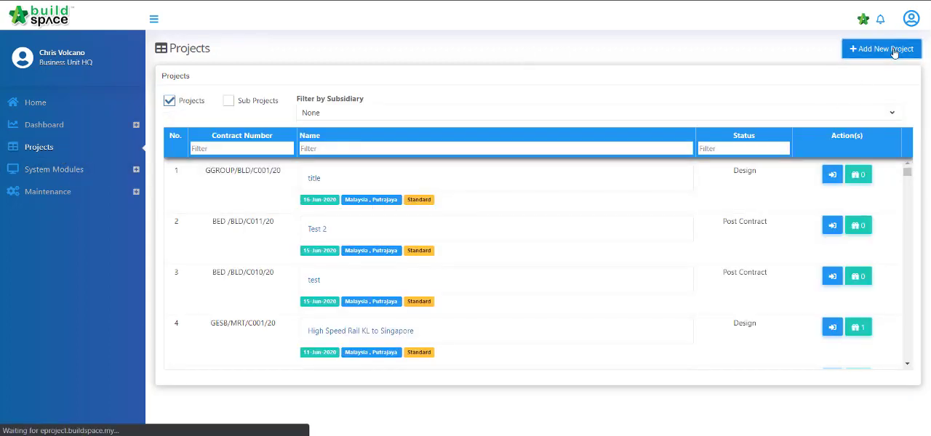
{"action": "left_click", "coordinate": [315, 291]}
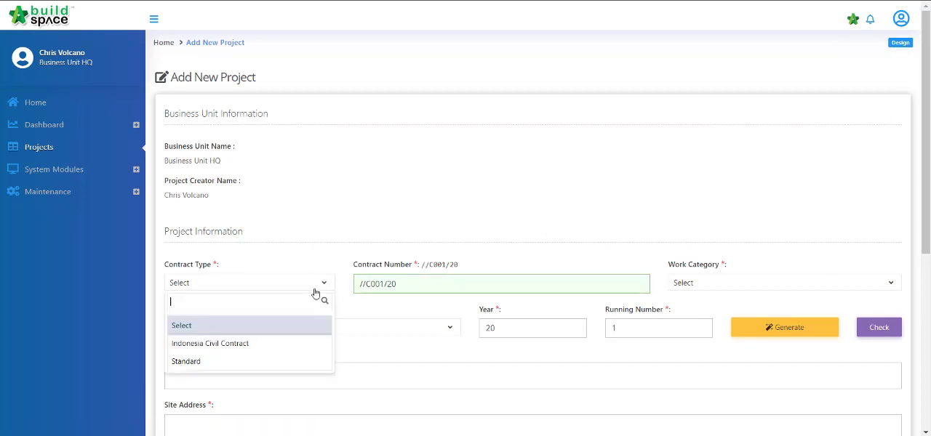
{"action": "left_click", "coordinate": [320, 364]}
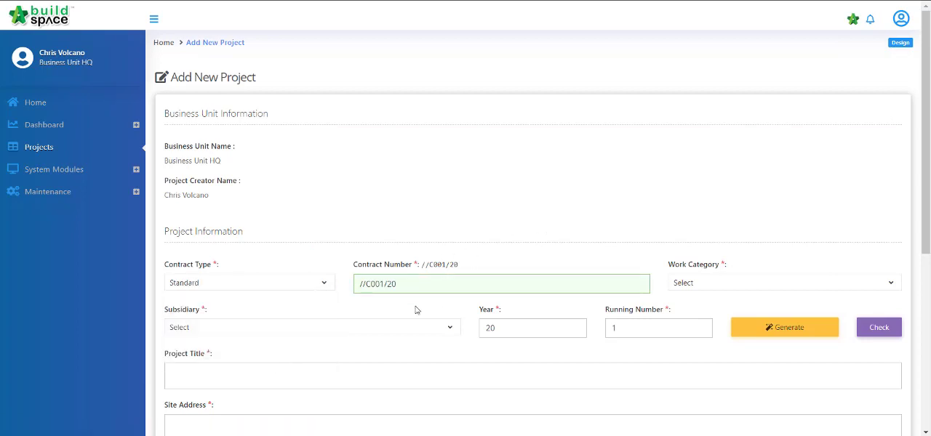
{"action": "left_click", "coordinate": [783, 286]}
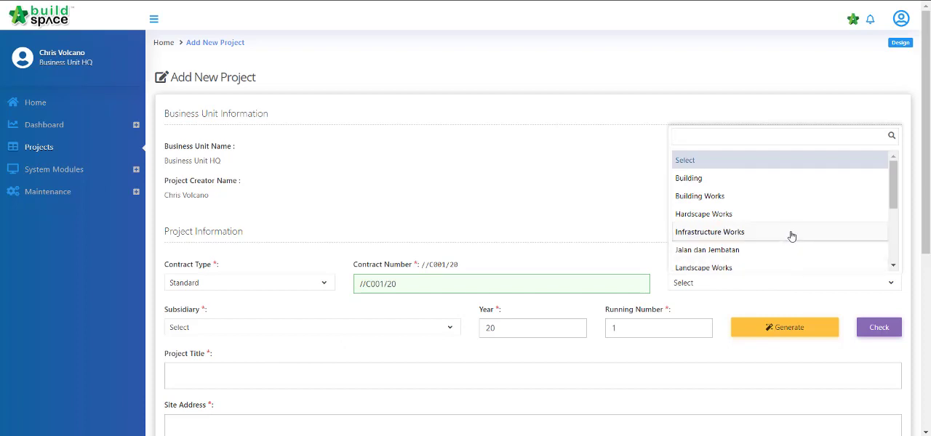
{"action": "left_click", "coordinate": [792, 182]}
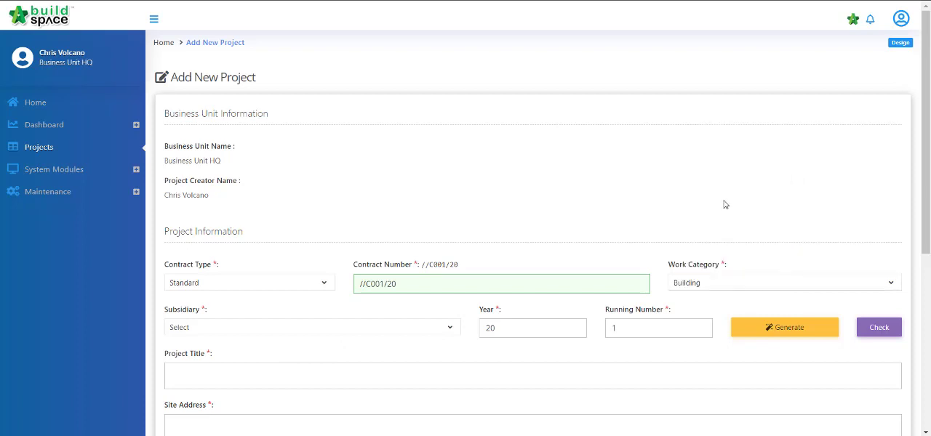
Step: Choose PARENT TESTING COMPANY as the new project's subsidiary and check the validity of the running number
{"action": "left_click", "coordinate": [420, 329]}
{"action": "scroll", "coordinate": [384, 256], "scroll_direction": "down", "scroll_amount": 5}
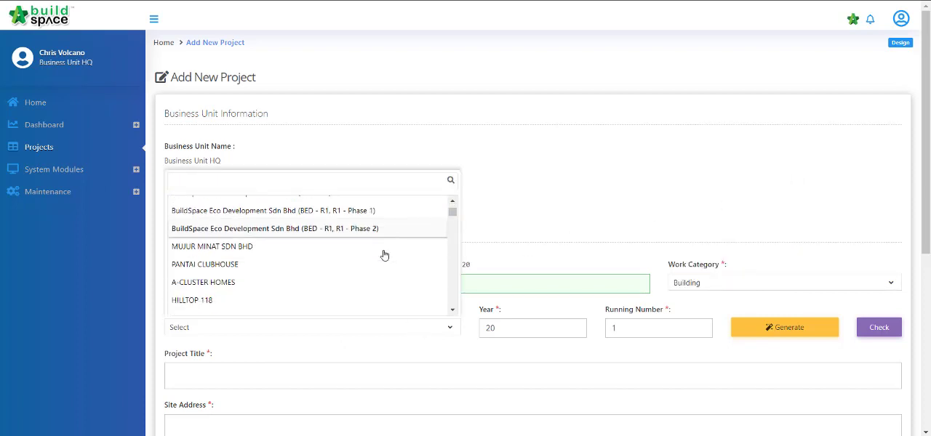
{"action": "scroll", "coordinate": [349, 255], "scroll_direction": "down", "scroll_amount": 10}
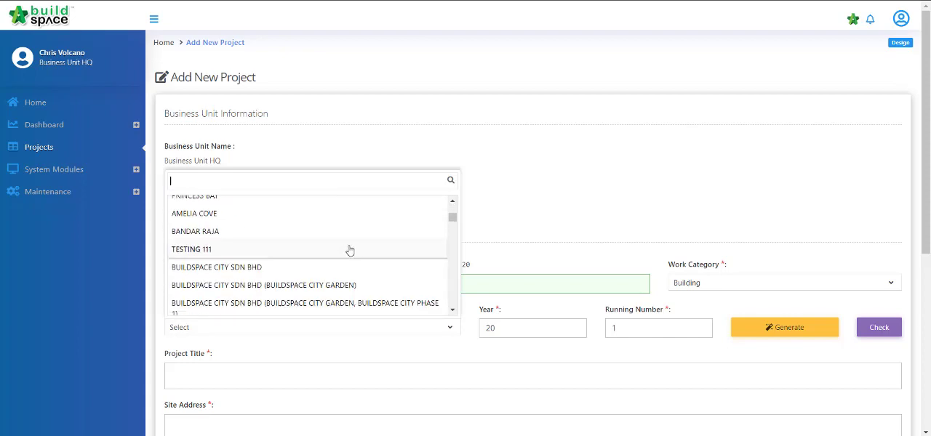
{"action": "scroll", "coordinate": [349, 251], "scroll_direction": "down", "scroll_amount": 8}
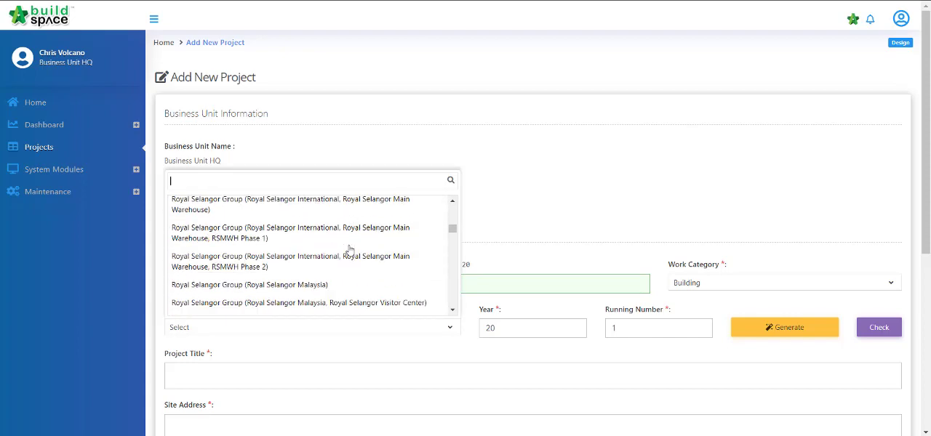
{"action": "scroll", "coordinate": [350, 251], "scroll_direction": "down", "scroll_amount": 8}
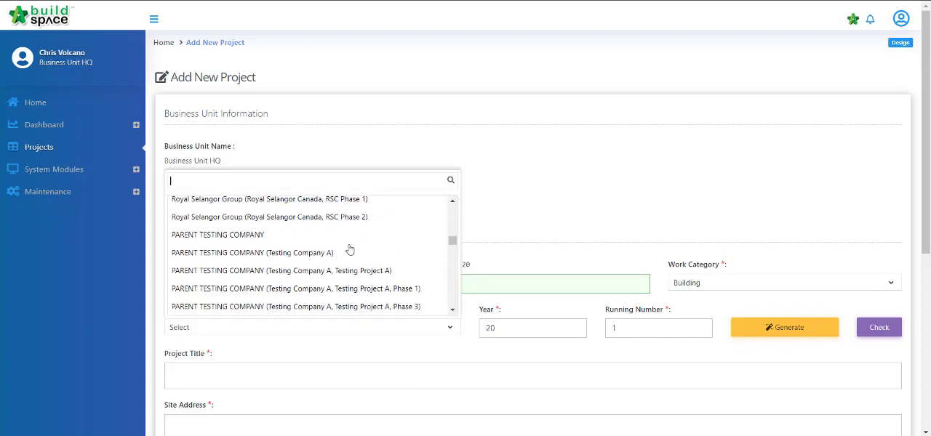
{"action": "left_click", "coordinate": [333, 242]}
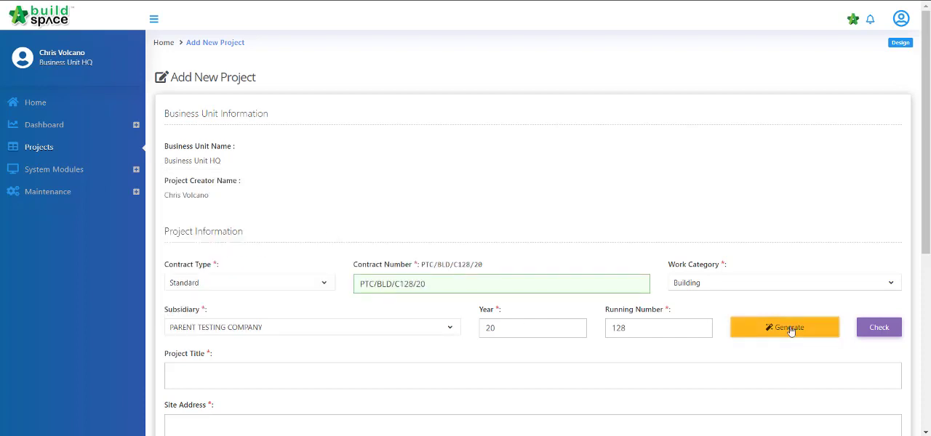
{"action": "left_click", "coordinate": [887, 332]}
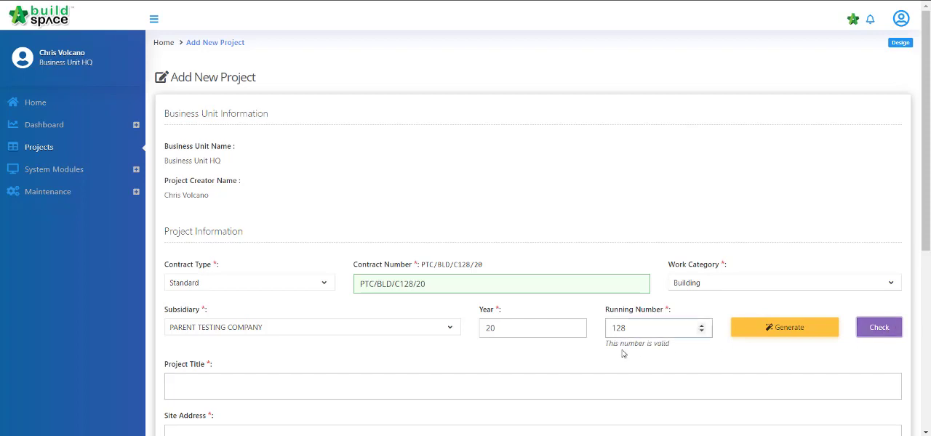
Step: Enter the project title "CADANGAN MEMBINA DAN MENYIAPKAN SEBUAH PERPUSTAKAAN DI ARAU PERLIS,"
{"action": "scroll", "coordinate": [663, 357], "scroll_direction": "down", "scroll_amount": 3}
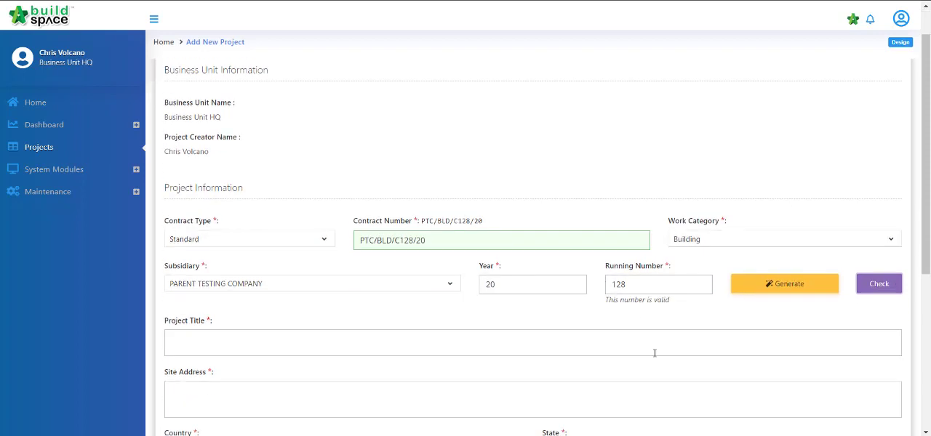
{"action": "left_click", "coordinate": [424, 262]}
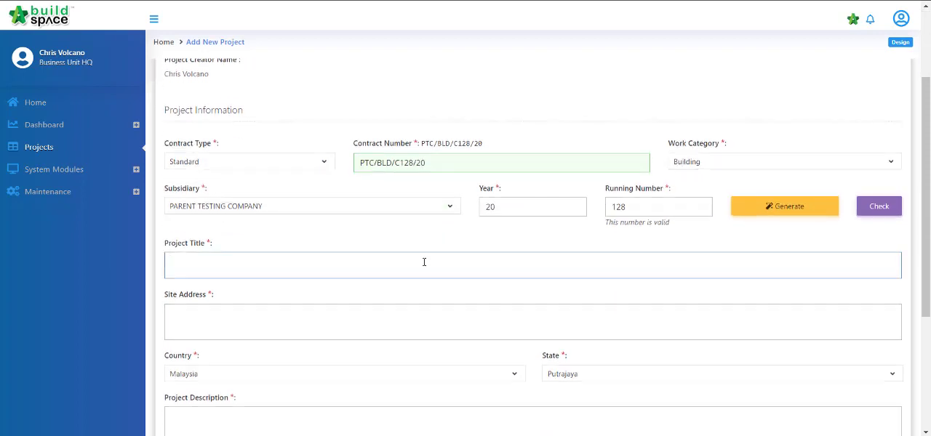
{"action": "type", "text": "CADANGAN MEMBINA DAN M"}
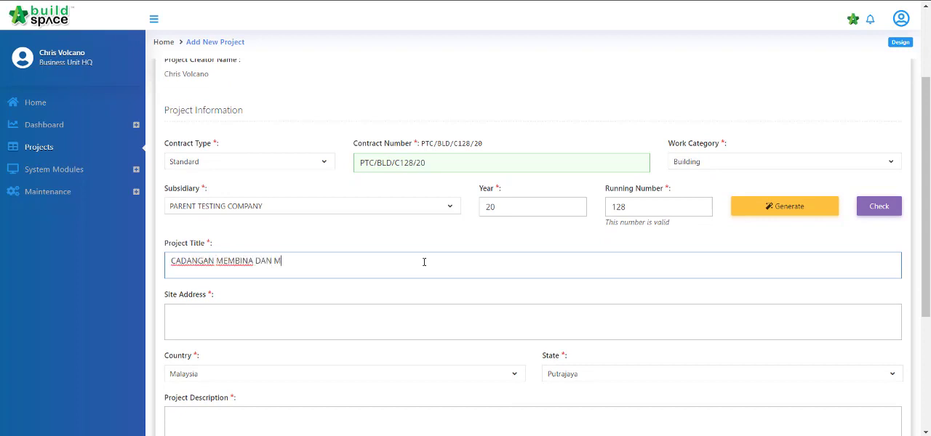
{"action": "type", "text": "ENYIAPKAN SEBUAH PER"}
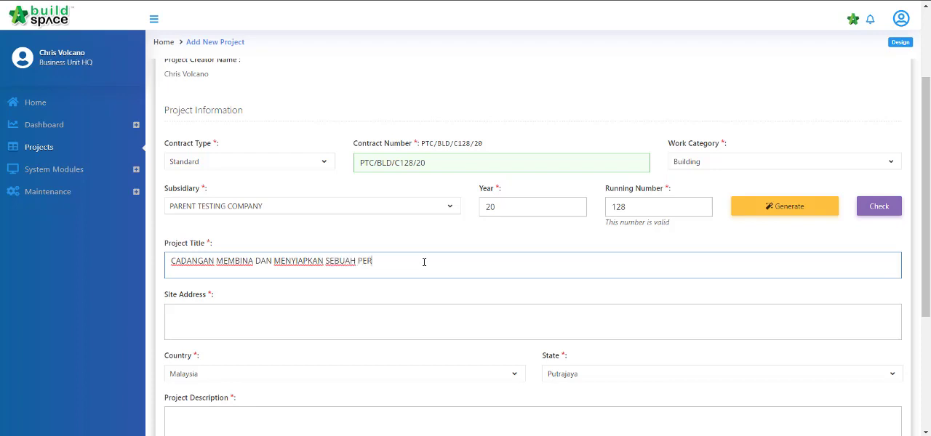
{"action": "type", "text": "PUSTAKAAN DI ARAU PR"}
{"action": "type", "text": "RLIS,"}
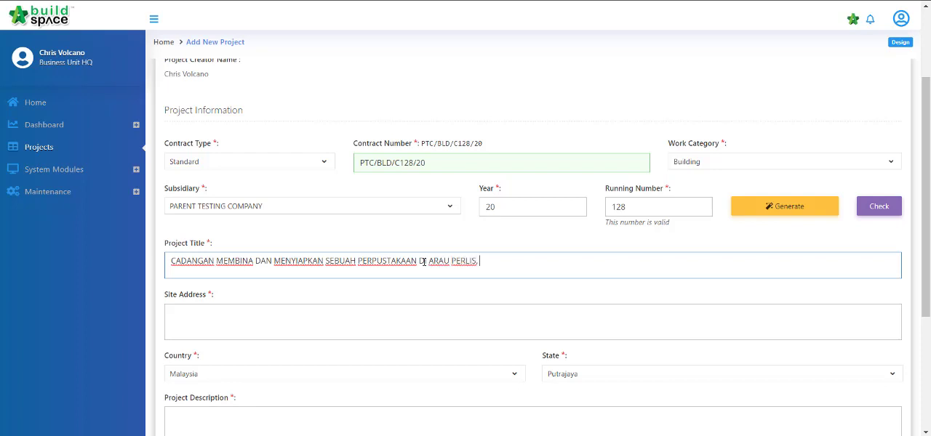
Step: Enter "ARAU, PERLIS" as the site address and set the state to Perlis
{"action": "left_click", "coordinate": [432, 315]}
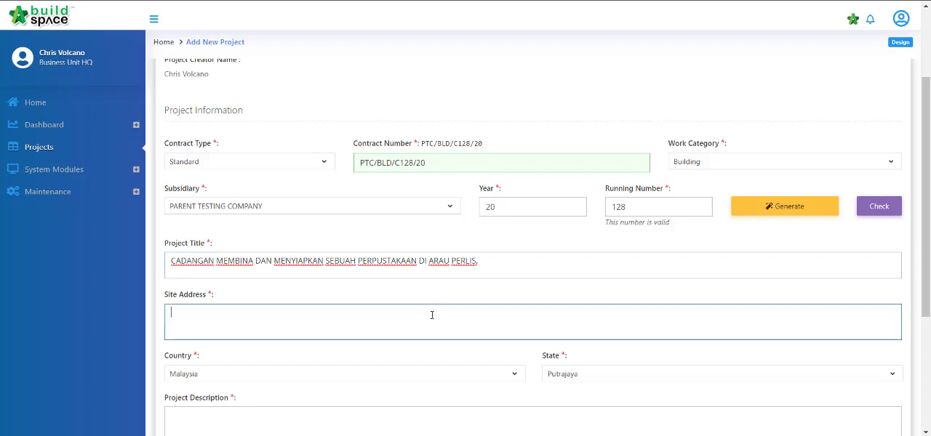
{"action": "type", "text": "ARAU, PERLIS"}
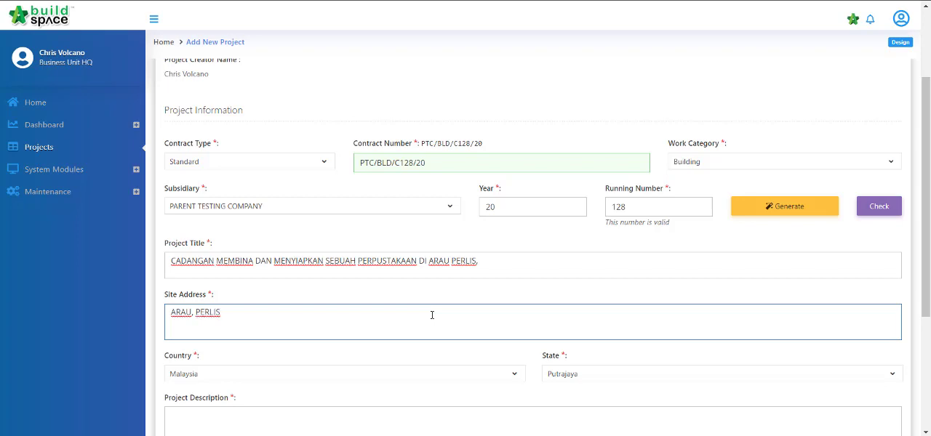
{"action": "scroll", "coordinate": [432, 315], "scroll_direction": "down", "scroll_amount": 2}
{"action": "scroll", "coordinate": [644, 182], "scroll_direction": "down", "scroll_amount": 1}
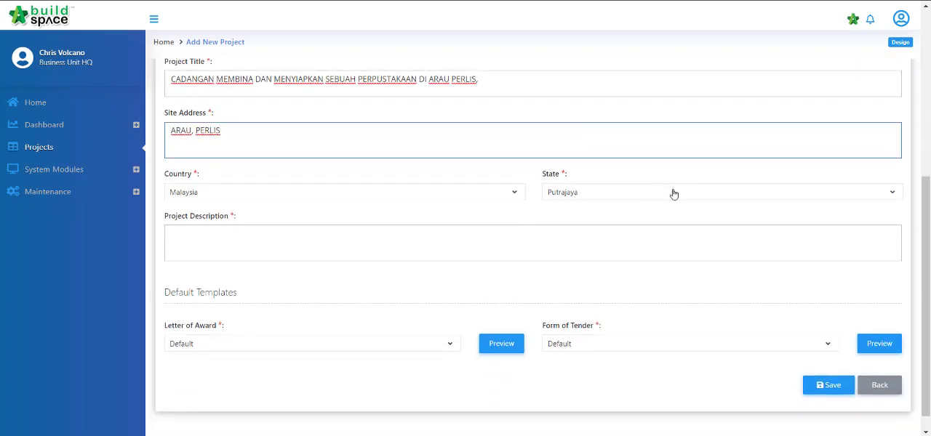
{"action": "left_click", "coordinate": [674, 194]}
{"action": "scroll", "coordinate": [640, 291], "scroll_direction": "down", "scroll_amount": 4}
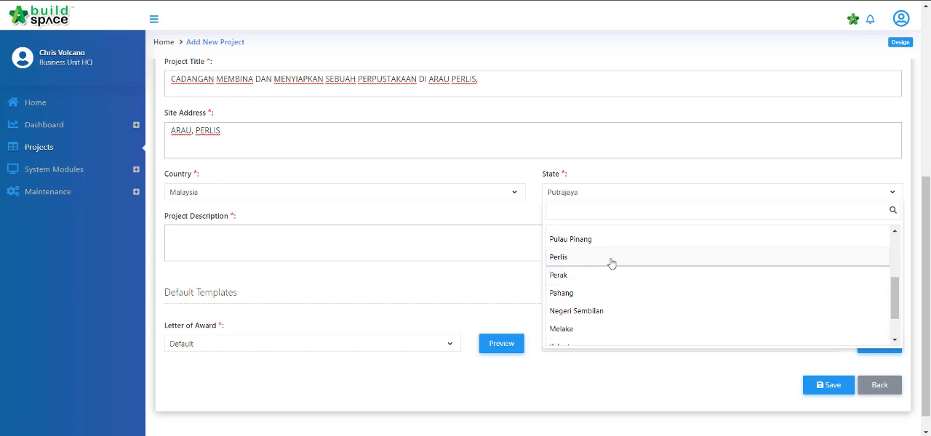
{"action": "left_click", "coordinate": [611, 258]}
Step: Enter the project description "SEBUAH PERPUSTAKAAN DAN BANGUNAN BERKAIT" and save the new project
{"action": "left_click", "coordinate": [364, 238]}
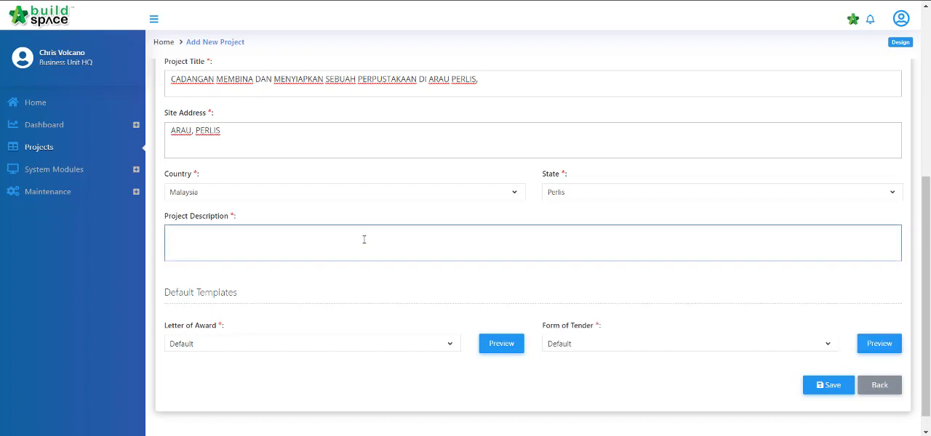
{"action": "type", "text": "SEBUAH PERPUSTAKAAN A"}
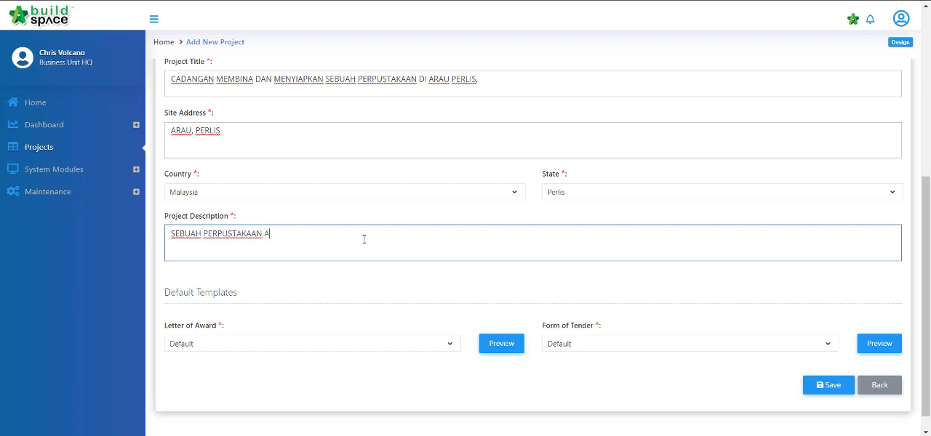
{"action": "type", "text": "DAN BANGUNAN BERKAIT"}
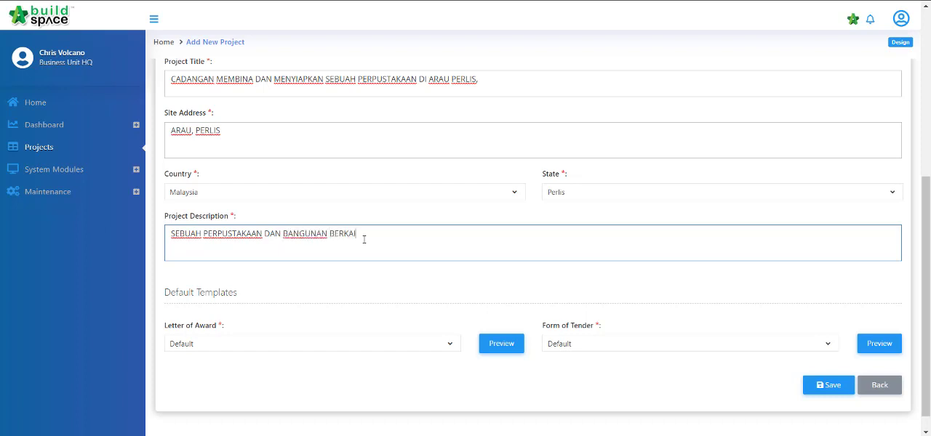
{"action": "left_click", "coordinate": [835, 391]}
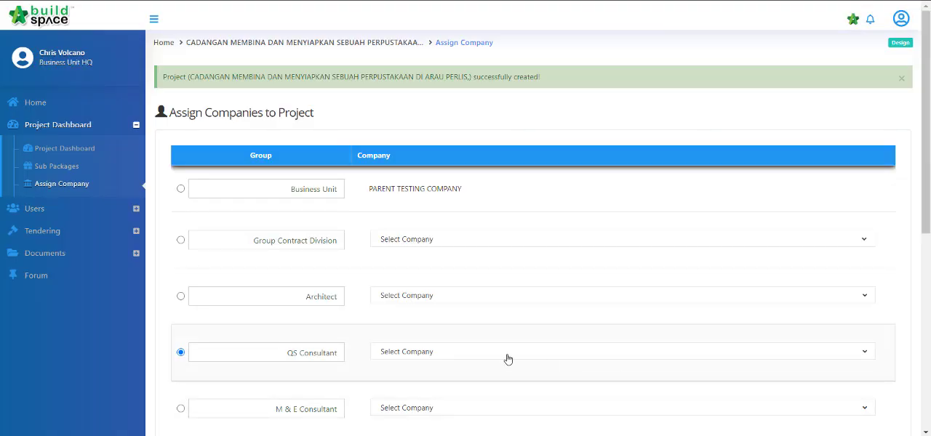
Step: Give the Business Unit group access to the tender documents and save the company assignments
{"action": "left_click", "coordinate": [181, 190]}
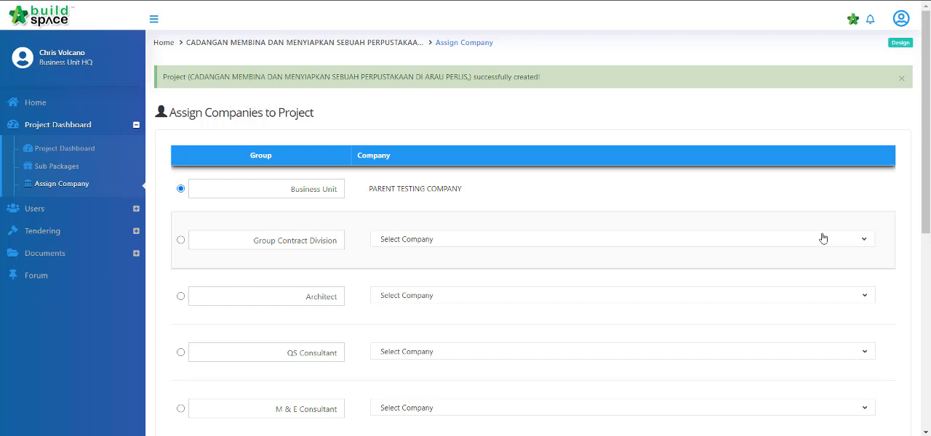
{"action": "scroll", "coordinate": [822, 239], "scroll_direction": "down", "scroll_amount": 5}
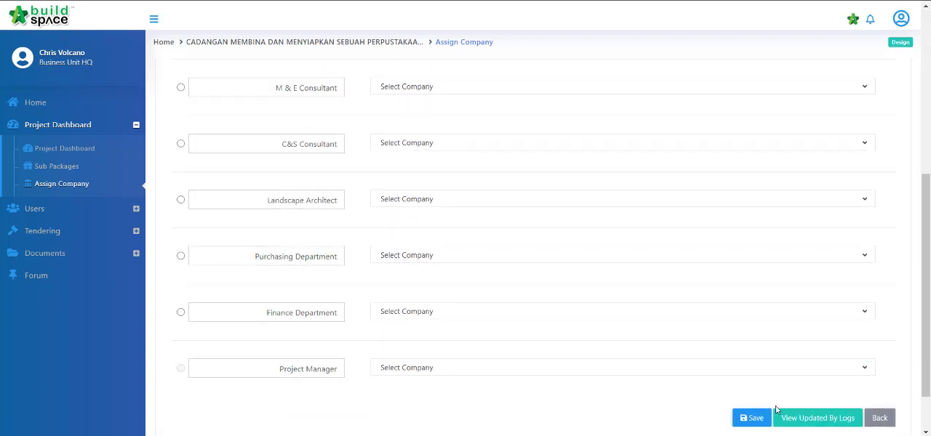
{"action": "left_click", "coordinate": [753, 418]}
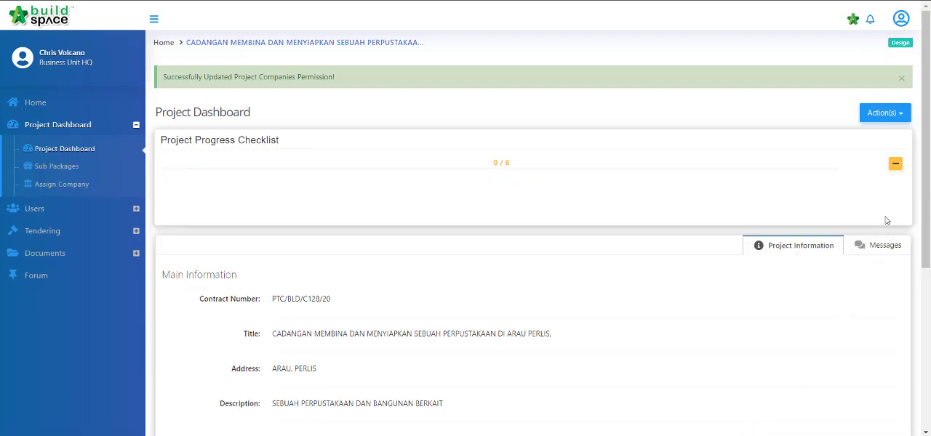
Step: Expand the Project Progress Checklist on the project dashboard and review its items
{"action": "left_click", "coordinate": [896, 164]}
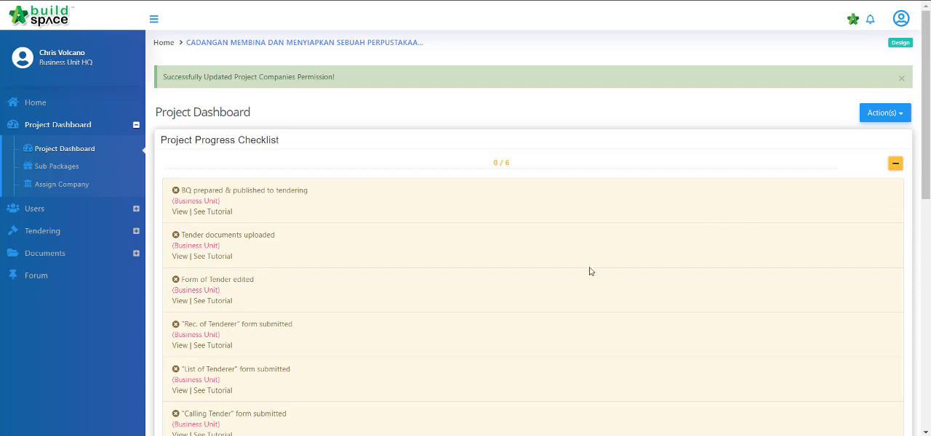
{"action": "scroll", "coordinate": [587, 271], "scroll_direction": "down", "scroll_amount": 1}
{"action": "scroll", "coordinate": [584, 272], "scroll_direction": "down", "scroll_amount": 1}
{"action": "scroll", "coordinate": [583, 272], "scroll_direction": "up", "scroll_amount": 1}
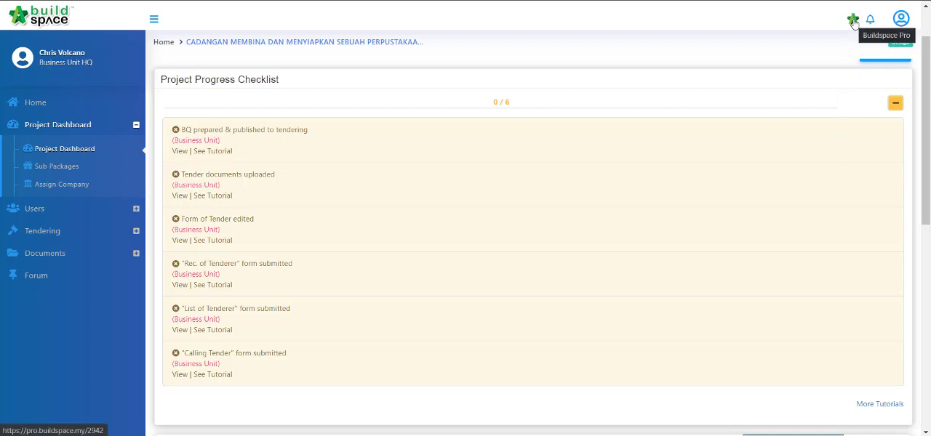
Step: Open the project in Buildspace Pro and add a normal bill named "Bill 1 Main Building" with the Standard bill type
{"action": "left_click", "coordinate": [853, 22]}
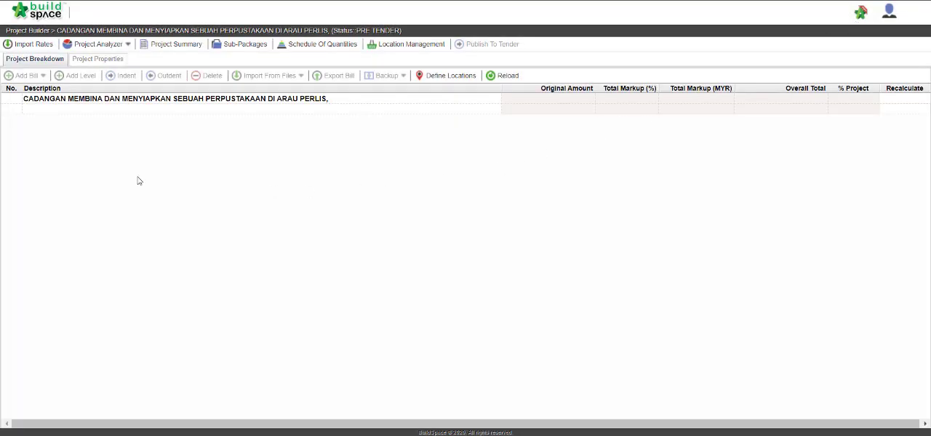
{"action": "left_click", "coordinate": [92, 109]}
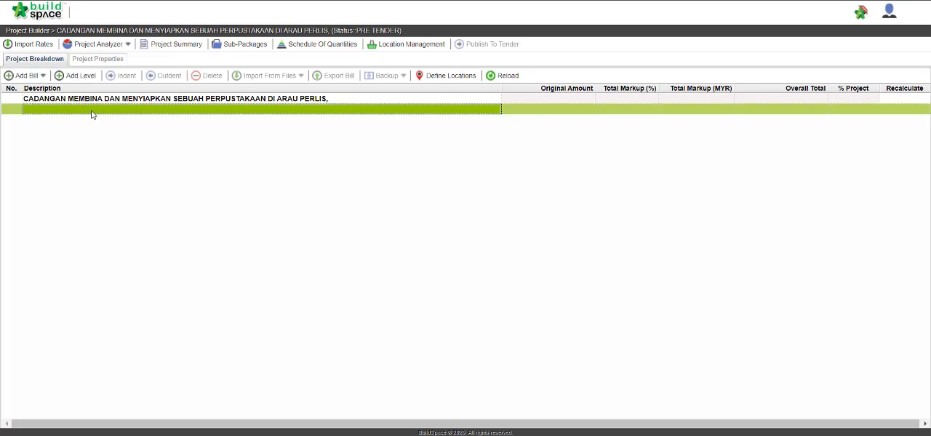
{"action": "left_click", "coordinate": [39, 79]}
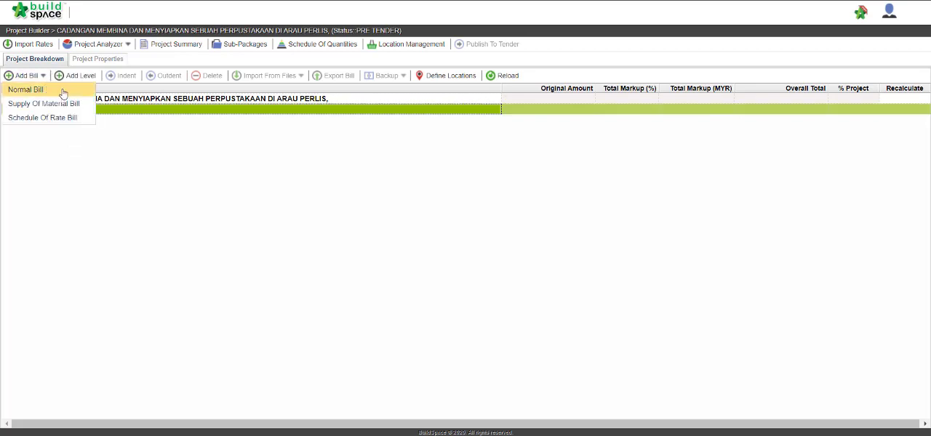
{"action": "left_click", "coordinate": [64, 90]}
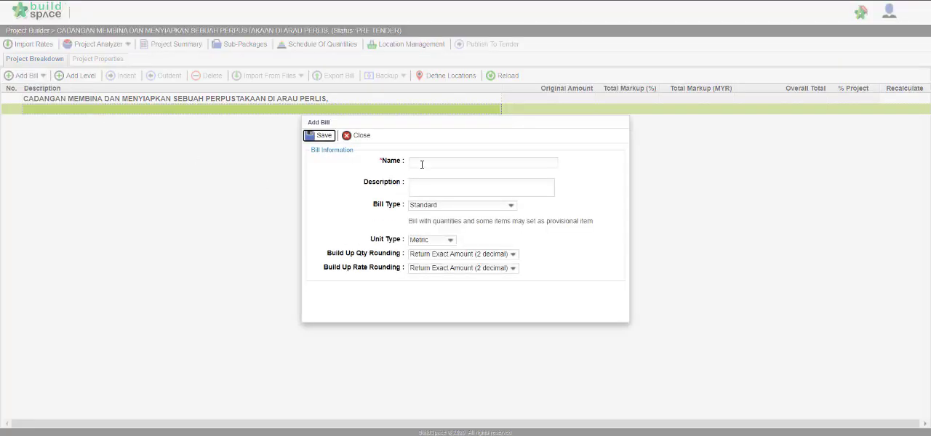
{"action": "left_click", "coordinate": [421, 163]}
{"action": "type", "text": "Bill - Main building"}
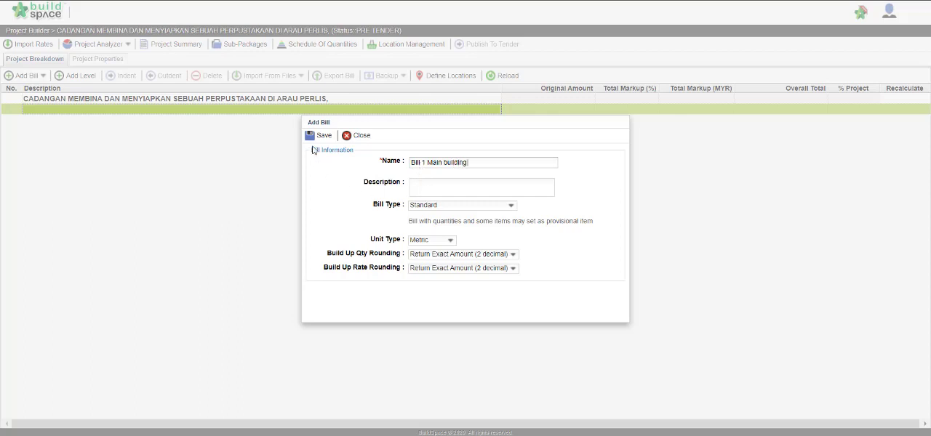
{"action": "left_click", "coordinate": [511, 208]}
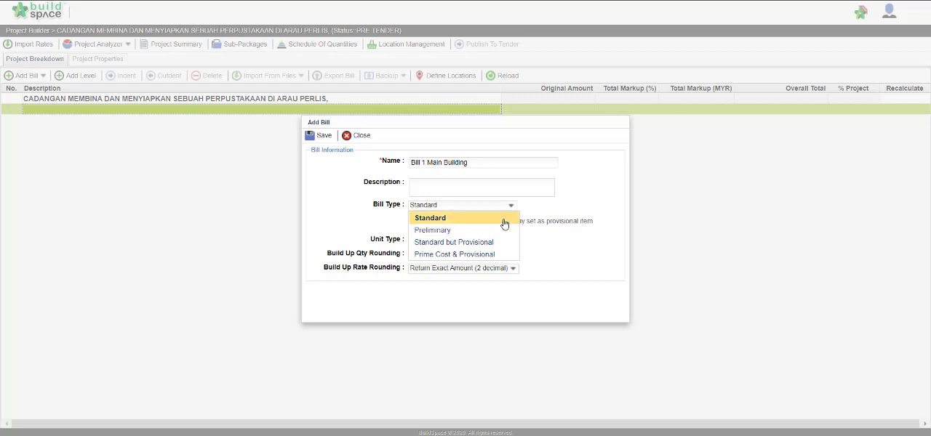
{"action": "left_click", "coordinate": [505, 218]}
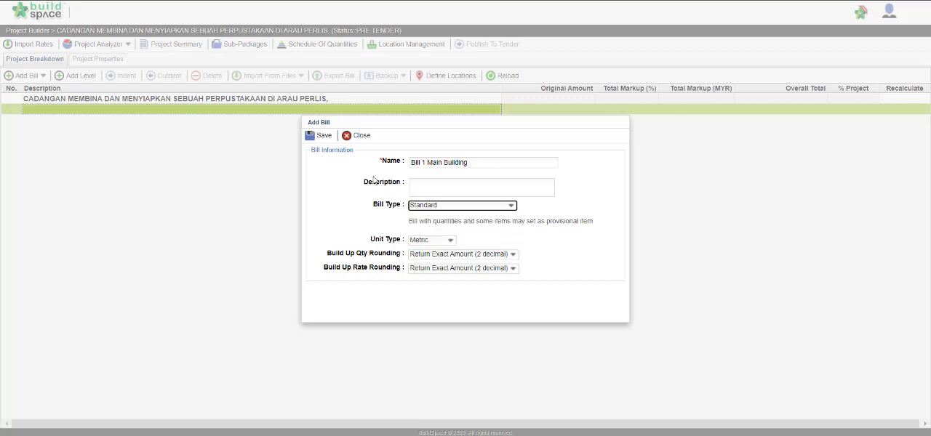
{"action": "left_click", "coordinate": [315, 137]}
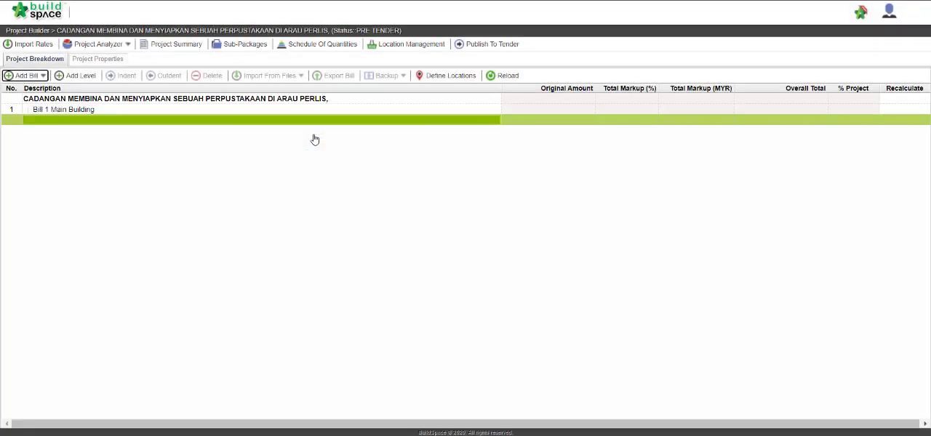
Step: Start an import from Excel for the Bill 1 Main Building entry
{"action": "left_click", "coordinate": [210, 112]}
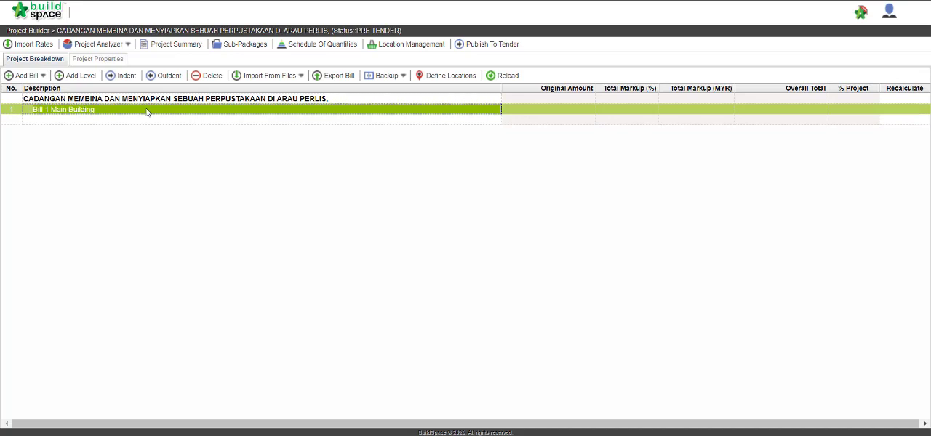
{"action": "left_click", "coordinate": [290, 77]}
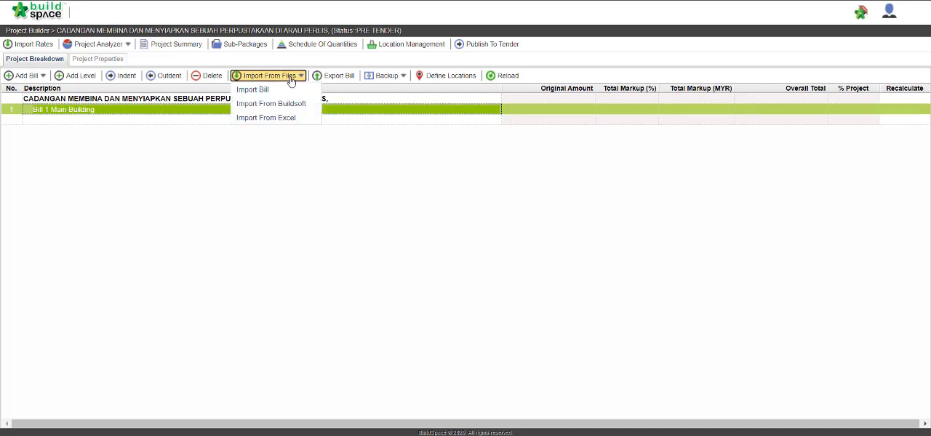
{"action": "left_click", "coordinate": [308, 125]}
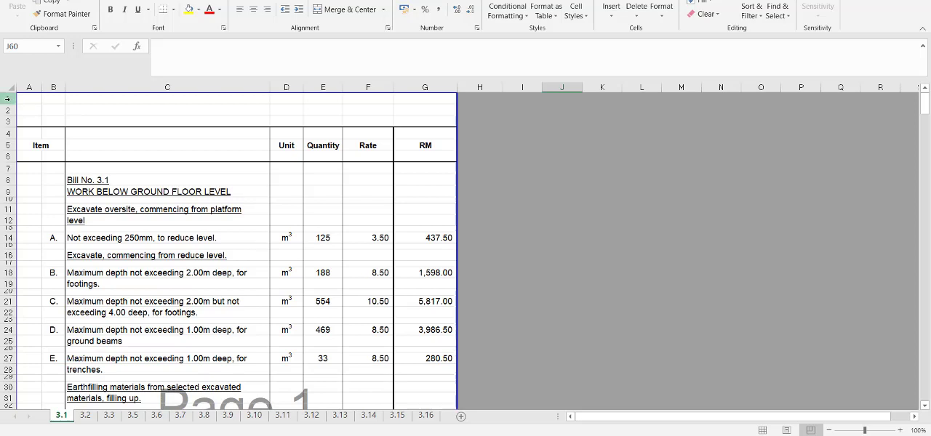
Step: Switch to the Excel bill workbook and delete rows 1 to 8 of sheet 3.1 twice
{"action": "left_click_drag", "start_coordinate": [10, 99], "coordinate": [11, 180]}
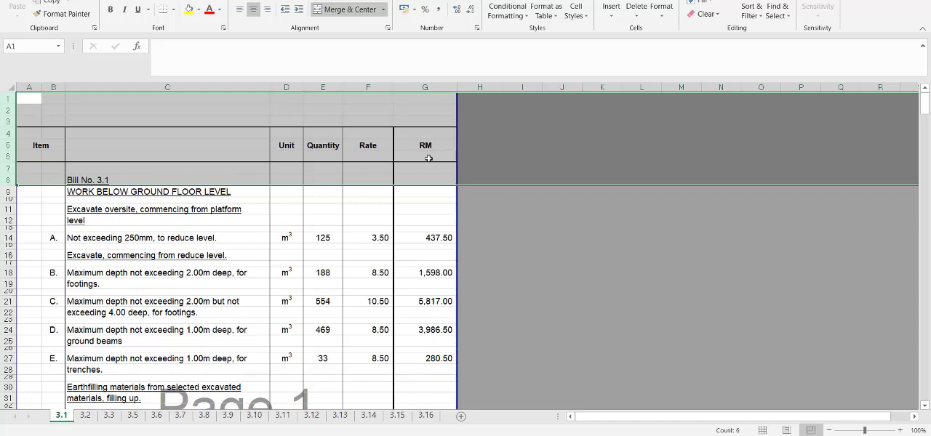
{"action": "double_click", "coordinate": [641, 2]}
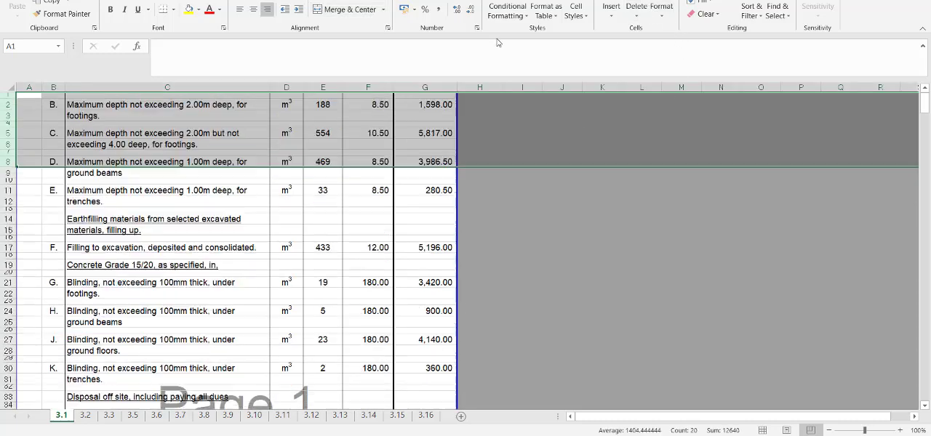
{"action": "left_click", "coordinate": [576, 201]}
Step: Delete rows 41 to 48 with the page's collection total, footer and continuation heading on sheet 3.1
{"action": "scroll", "coordinate": [320, 221], "scroll_direction": "down", "scroll_amount": 7}
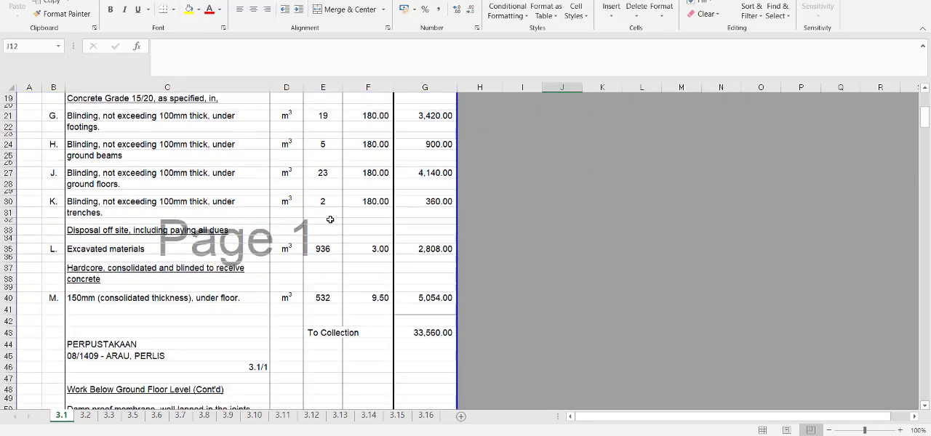
{"action": "left_click_drag", "start_coordinate": [8, 281], "coordinate": [3, 360]}
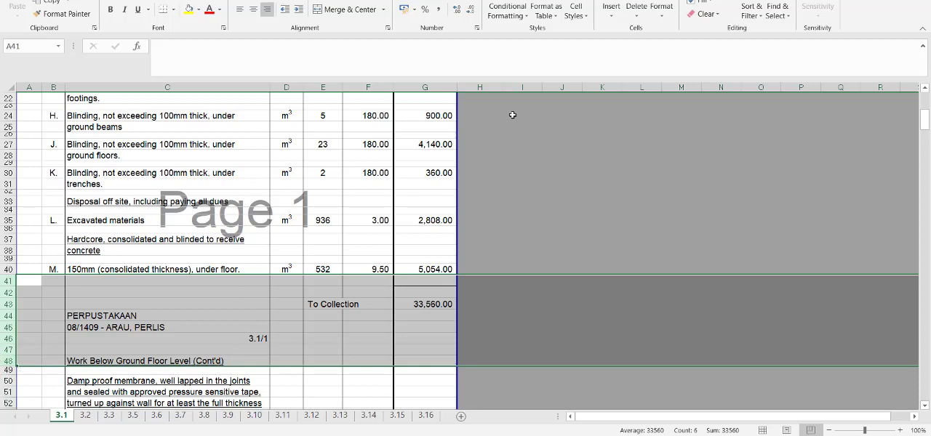
{"action": "left_click", "coordinate": [637, 9]}
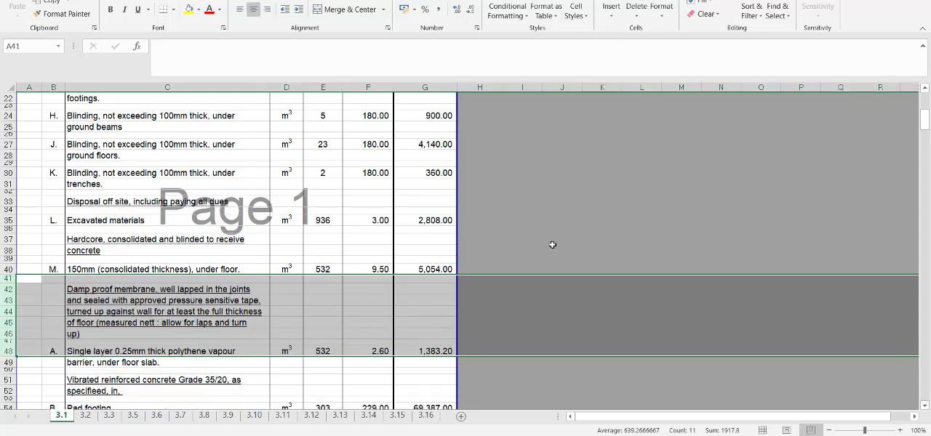
{"action": "left_click", "coordinate": [550, 182]}
Step: Delete rows 313 to 371 with the last collection total, collection page and summary at the end of sheet 3.1
{"action": "scroll", "coordinate": [525, 212], "scroll_direction": "down", "scroll_amount": 4}
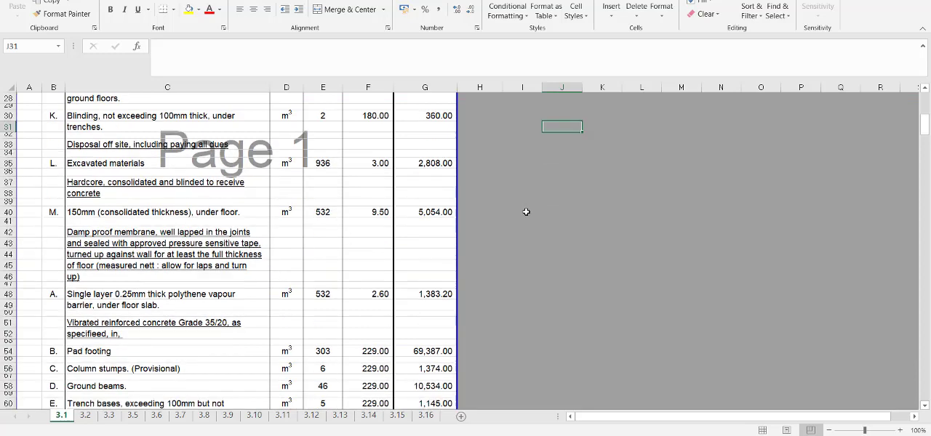
{"action": "scroll", "coordinate": [526, 212], "scroll_direction": "down", "scroll_amount": 6}
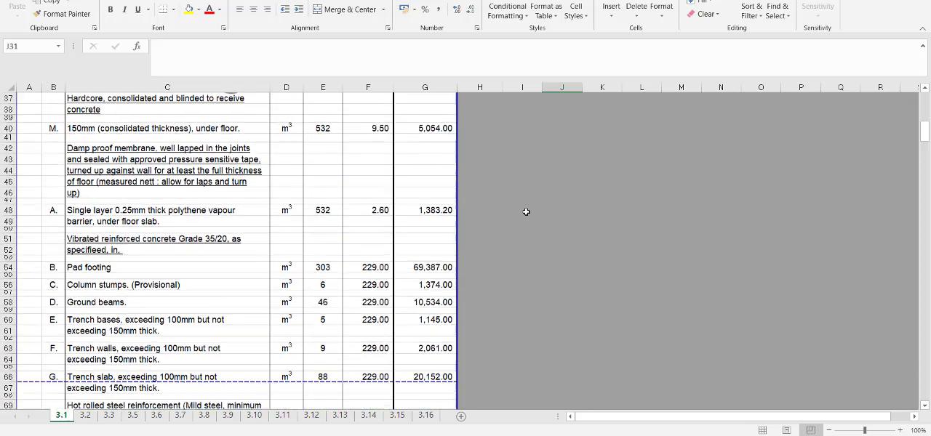
{"action": "scroll", "coordinate": [526, 211], "scroll_direction": "down", "scroll_amount": 8}
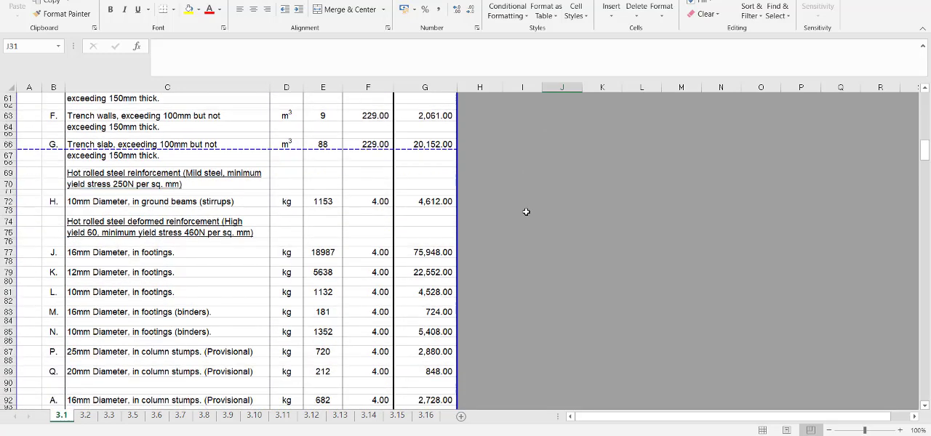
{"action": "scroll", "coordinate": [525, 212], "scroll_direction": "down", "scroll_amount": 9}
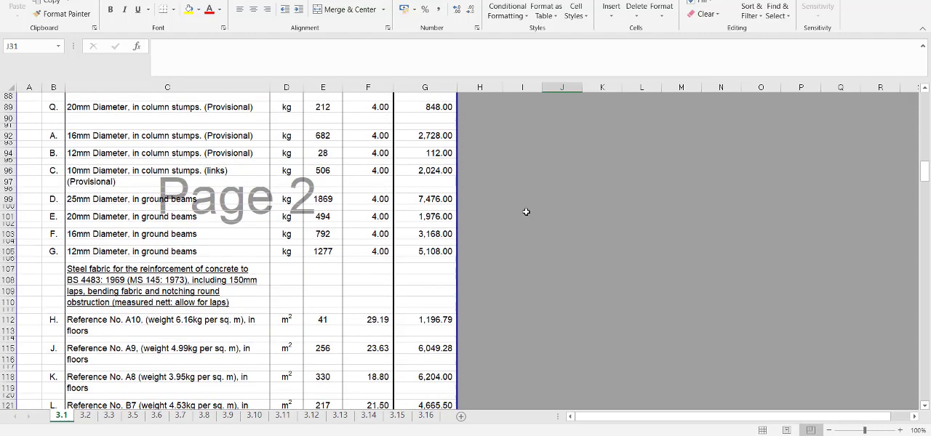
{"action": "scroll", "coordinate": [526, 212], "scroll_direction": "down", "scroll_amount": 18}
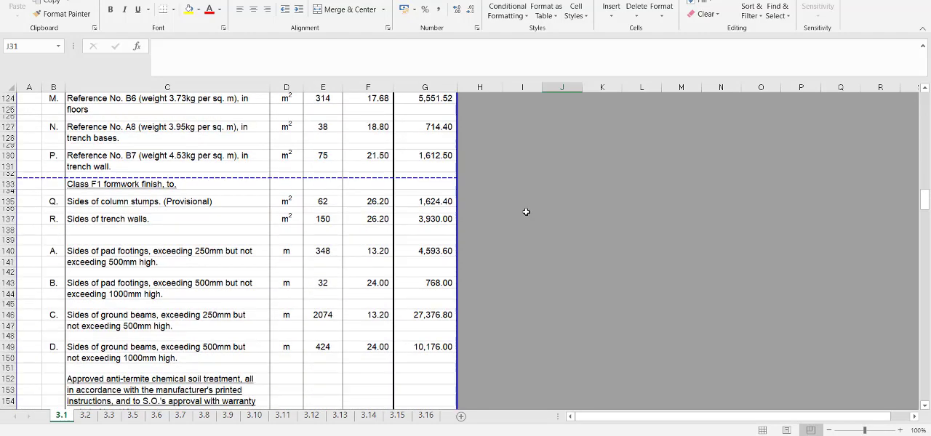
{"action": "scroll", "coordinate": [526, 212], "scroll_direction": "down", "scroll_amount": 20}
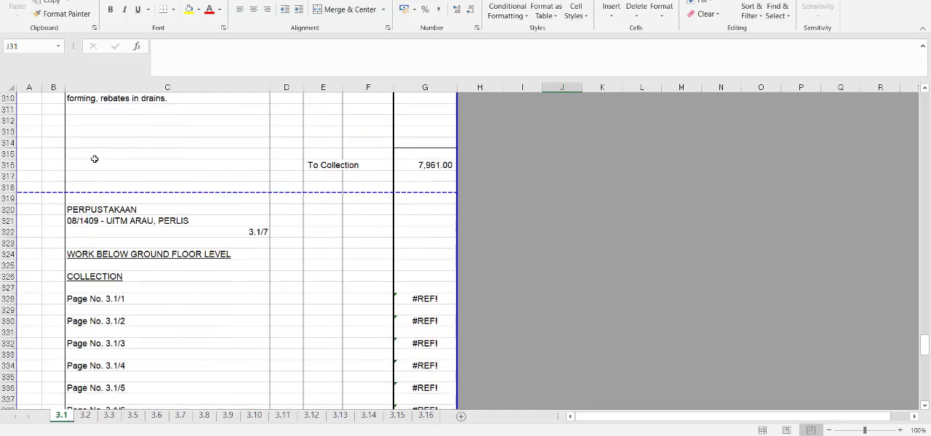
{"action": "left_click_drag", "start_coordinate": [9, 132], "coordinate": [4, 354]}
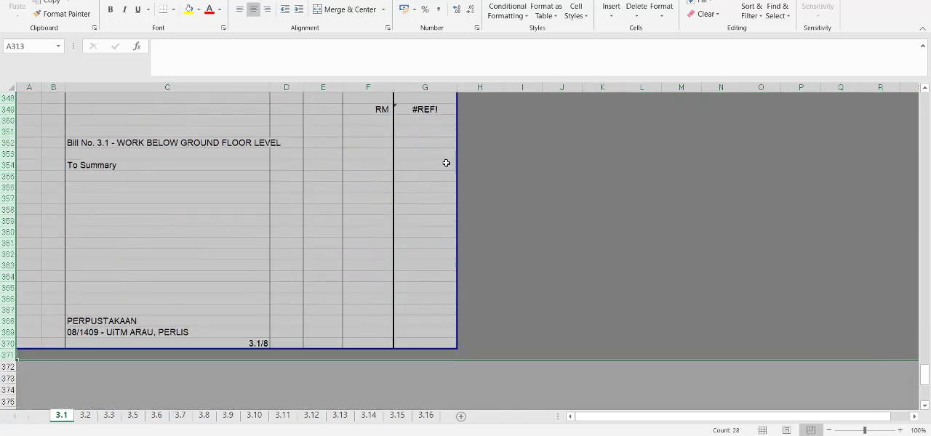
{"action": "left_click", "coordinate": [637, 9]}
{"action": "scroll", "coordinate": [253, 298], "scroll_direction": "up", "scroll_amount": 10}
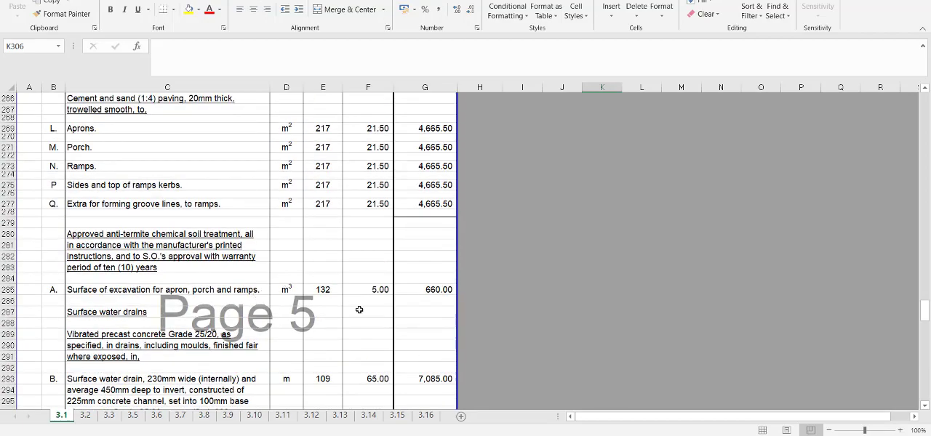
{"action": "scroll", "coordinate": [359, 304], "scroll_direction": "up", "scroll_amount": 20}
{"action": "scroll", "coordinate": [360, 304], "scroll_direction": "up", "scroll_amount": 5}
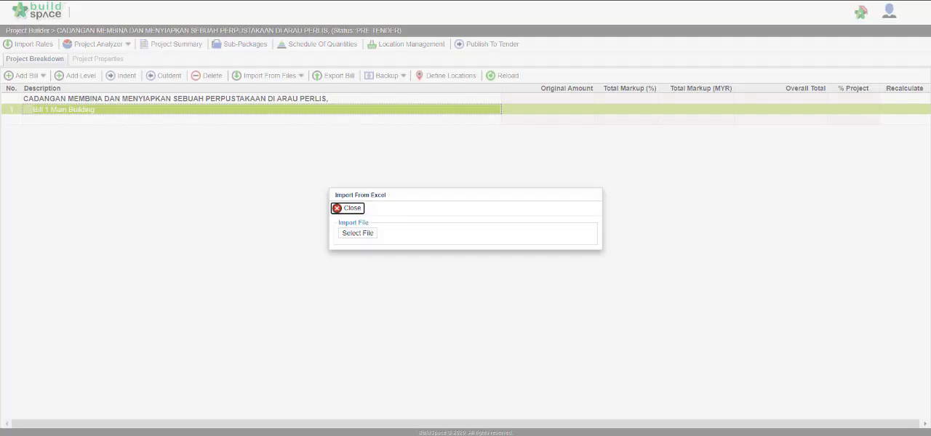
Step: Load the Excel file into Buildspace Pro's import with Description in column C to C, Unit D, Default Quantity E and Rate F
{"action": "left_click", "coordinate": [367, 238]}
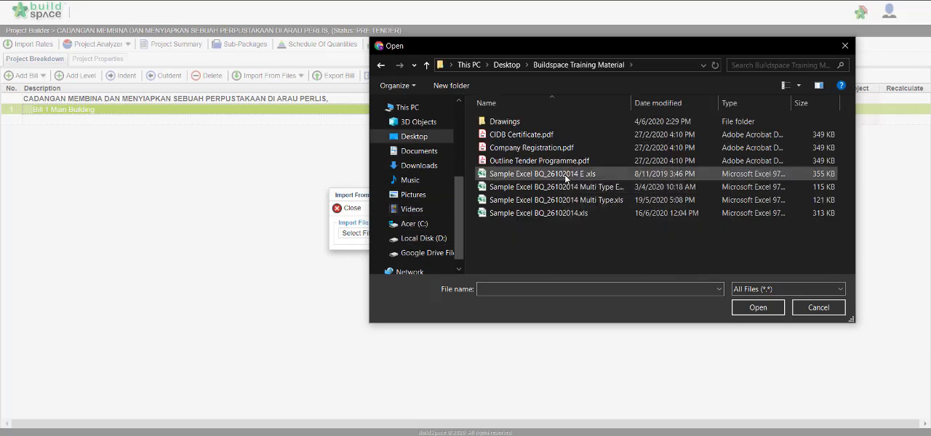
{"action": "double_click", "coordinate": [565, 174]}
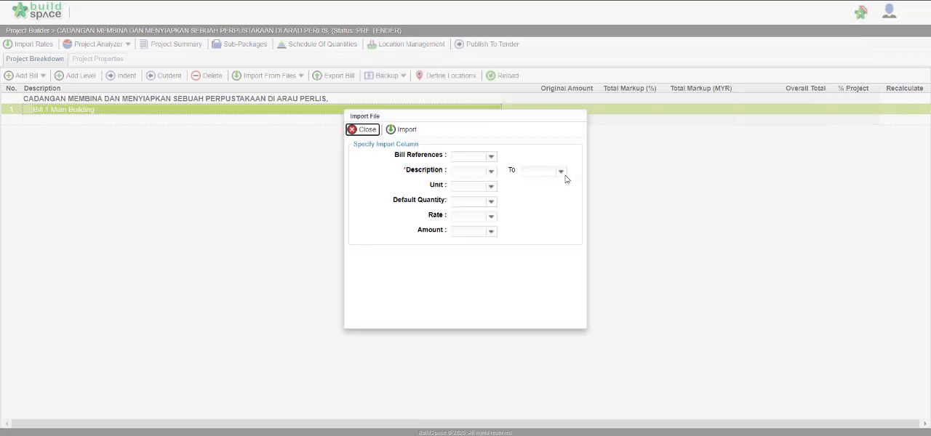
{"action": "left_click", "coordinate": [488, 174]}
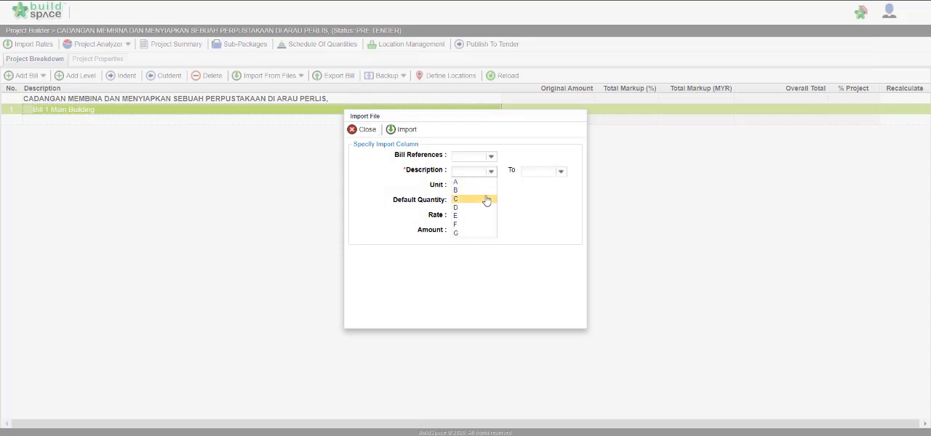
{"action": "left_click", "coordinate": [486, 199]}
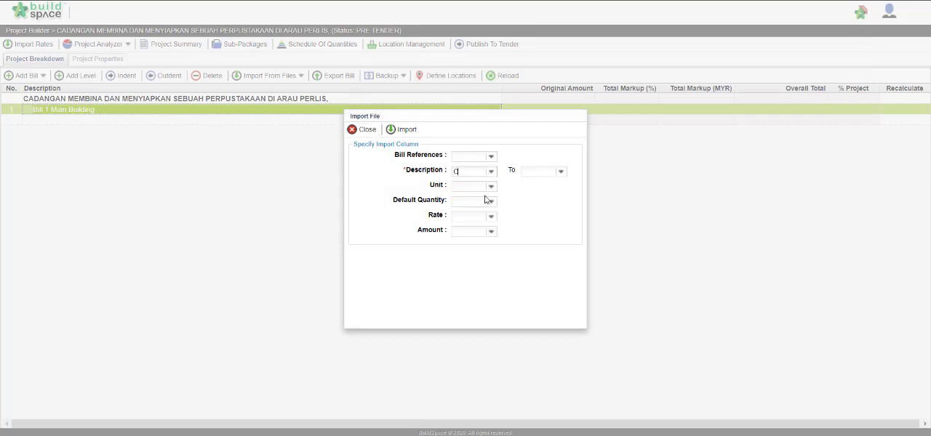
{"action": "left_click", "coordinate": [560, 172]}
{"action": "left_click", "coordinate": [536, 200]}
{"action": "left_click", "coordinate": [491, 186]}
{"action": "left_click", "coordinate": [485, 223]}
{"action": "left_click", "coordinate": [491, 201]}
{"action": "left_click", "coordinate": [486, 247]}
{"action": "left_click", "coordinate": [491, 217]}
{"action": "left_click", "coordinate": [488, 271]}
{"action": "left_click", "coordinate": [401, 132]}
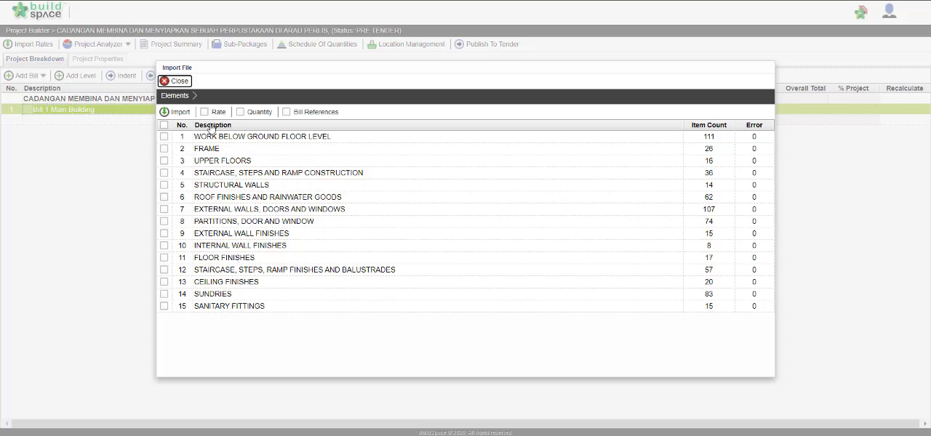
Step: Import all the listed elements into the bill with their rates and quantities
{"action": "left_click", "coordinate": [163, 126]}
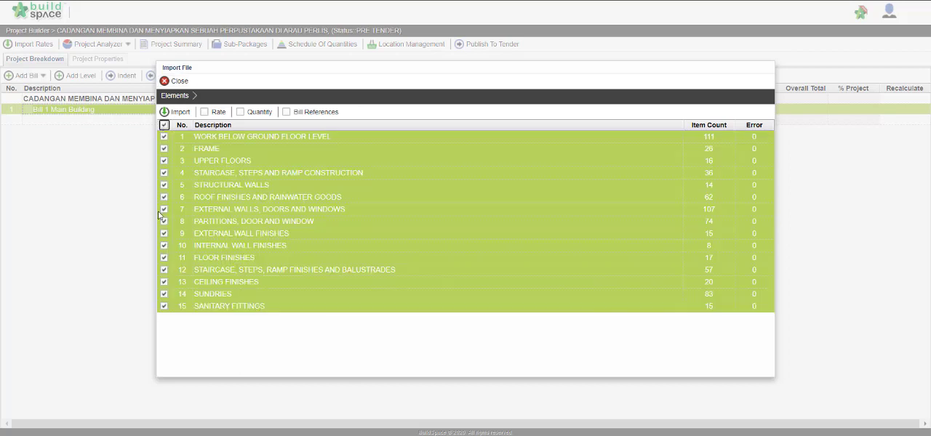
{"action": "left_click", "coordinate": [212, 115]}
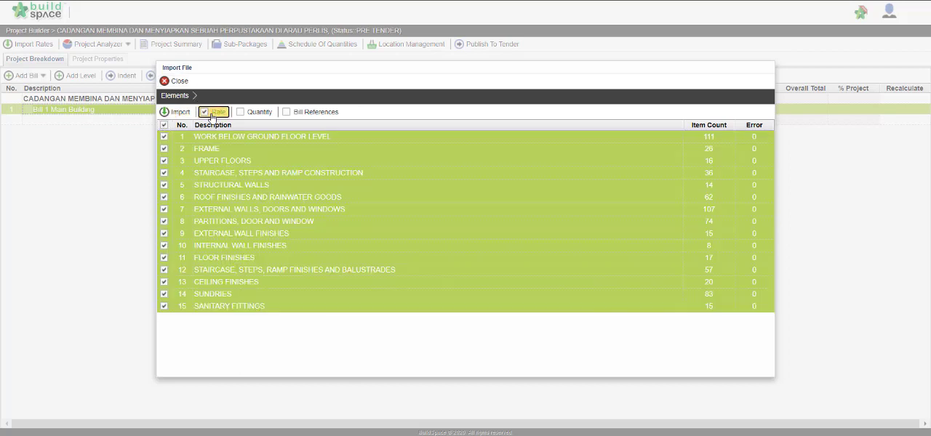
{"action": "left_click", "coordinate": [252, 115]}
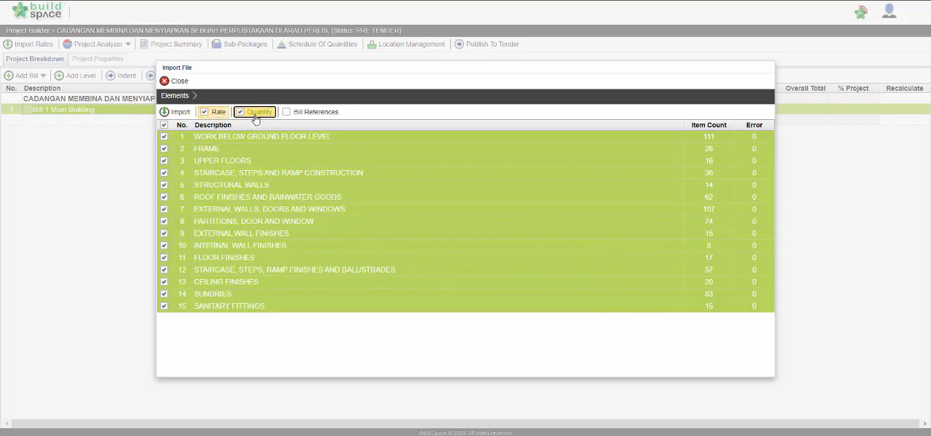
{"action": "left_click", "coordinate": [180, 115]}
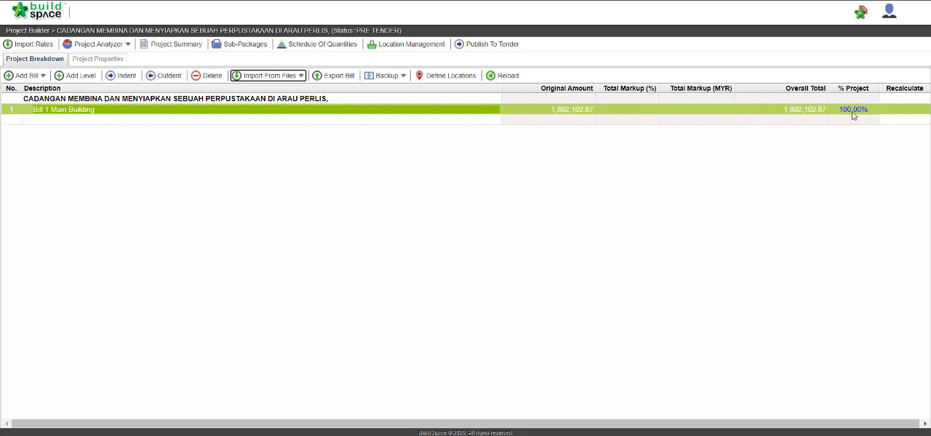
Step: Open Bill 1 Main Building and examine the imported items of its FRAME element
{"action": "double_click", "coordinate": [97, 110]}
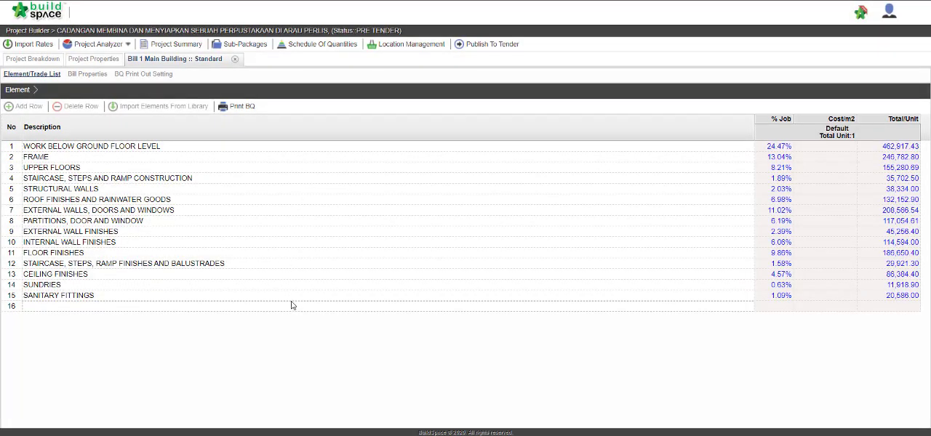
{"action": "double_click", "coordinate": [305, 160]}
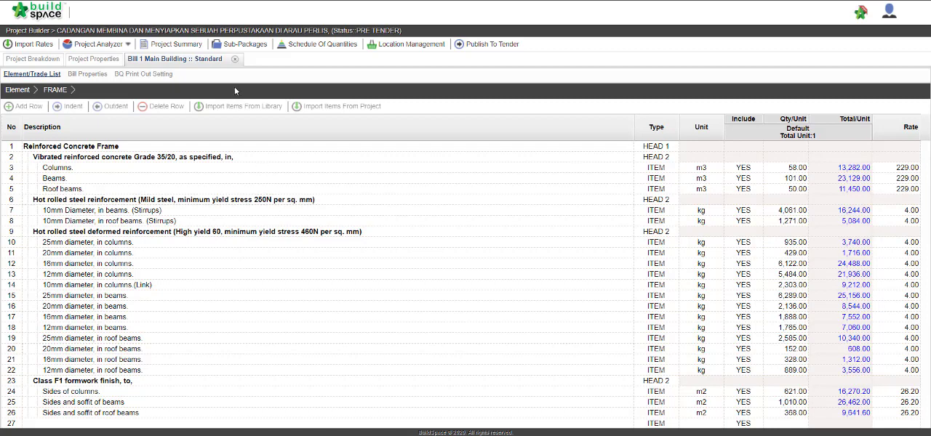
Step: Create a sub-package named Concrete Sub Package in the project's sub-packages list
{"action": "left_click", "coordinate": [245, 45]}
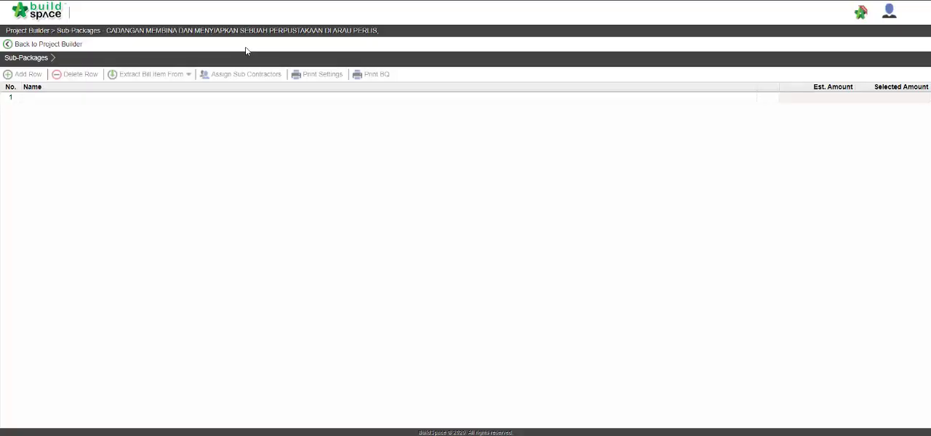
{"action": "left_click", "coordinate": [236, 100]}
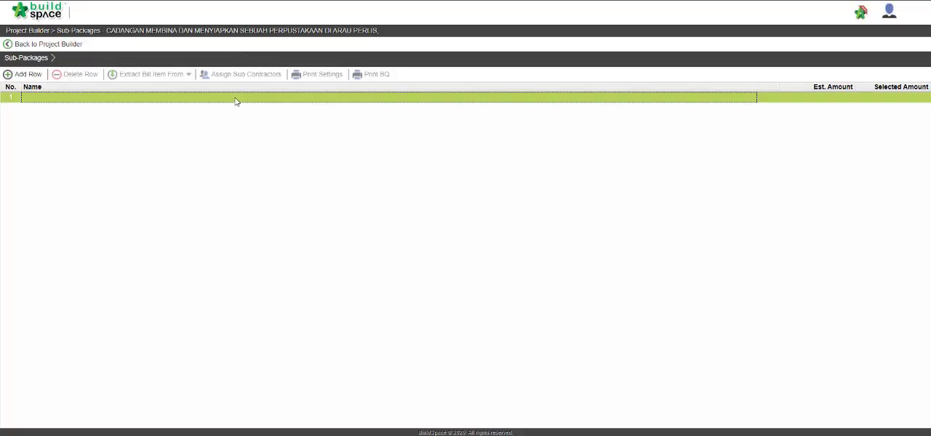
{"action": "double_click", "coordinate": [236, 99]}
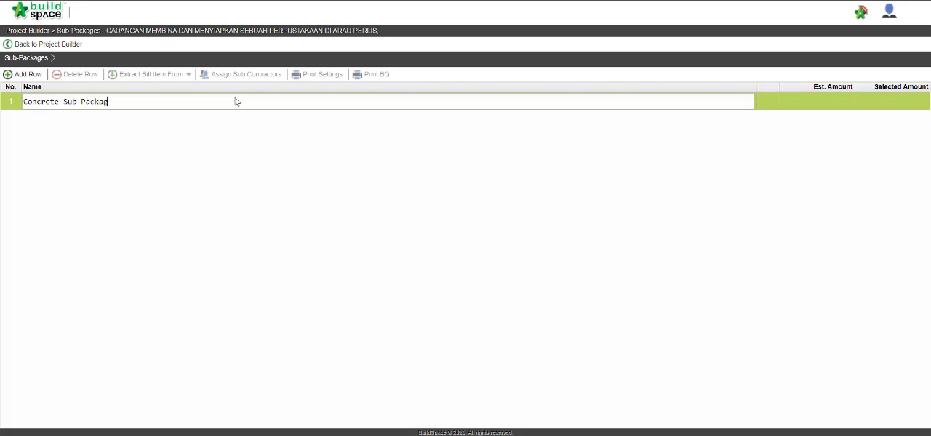
{"action": "key", "text": "Return"}
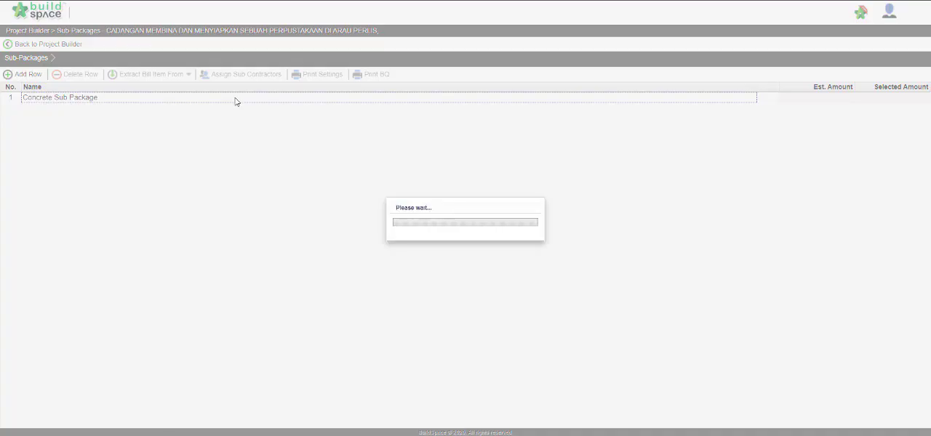
Step: Import all bill items of Bill 1's FRAME element into the Concrete Sub Package
{"action": "left_click", "coordinate": [235, 101]}
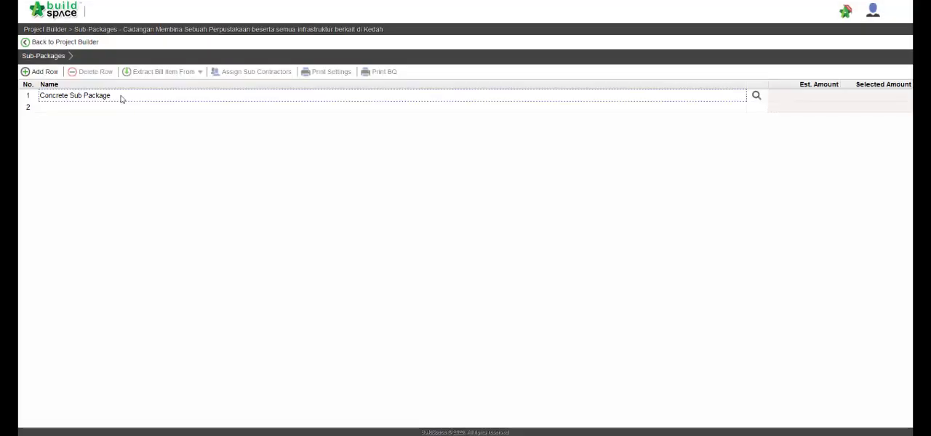
{"action": "left_click", "coordinate": [121, 98]}
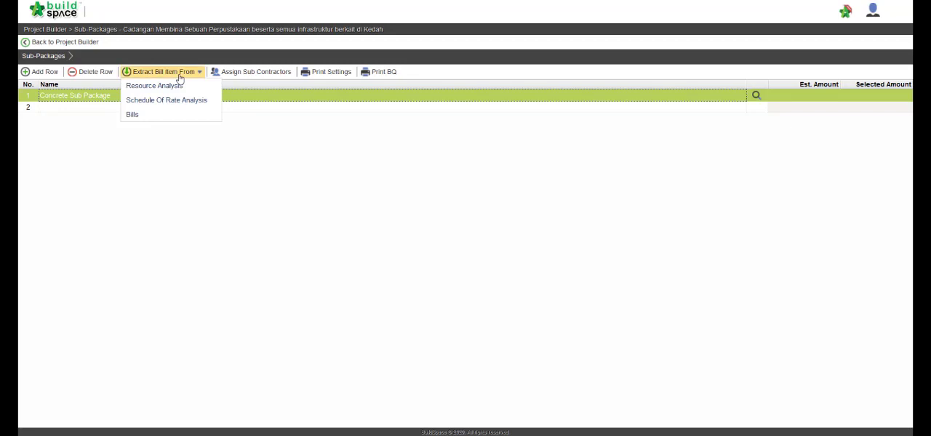
{"action": "left_click", "coordinate": [179, 120]}
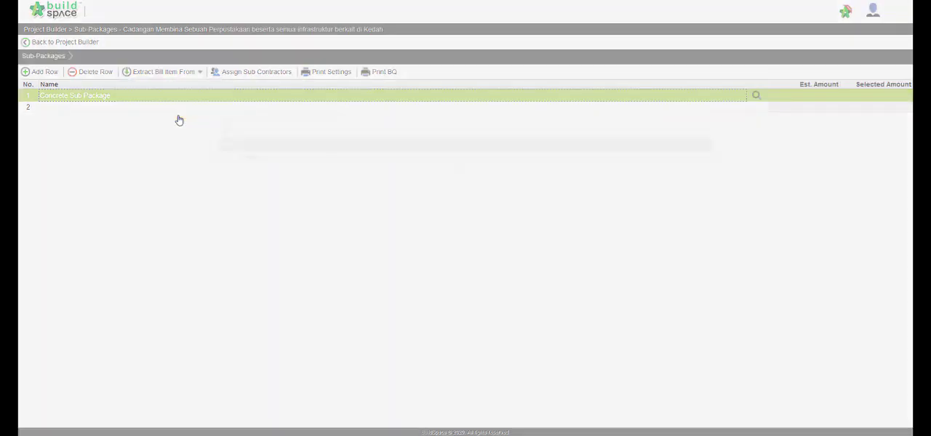
{"action": "left_click", "coordinate": [261, 168]}
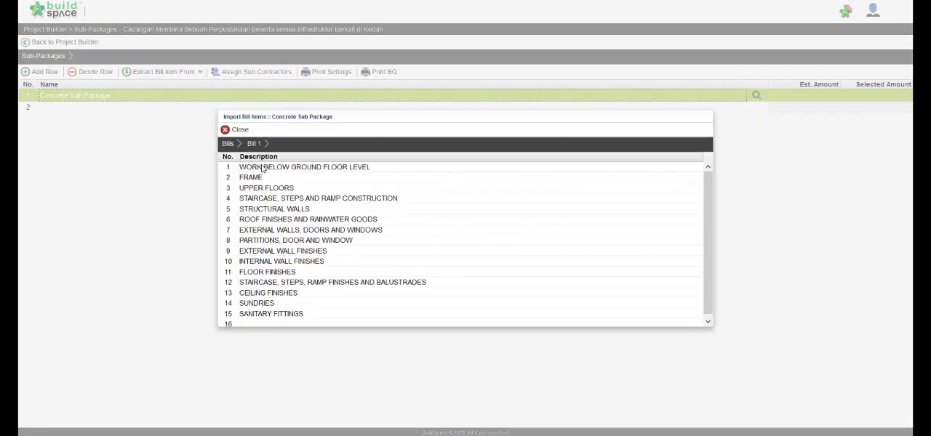
{"action": "left_click", "coordinate": [288, 179]}
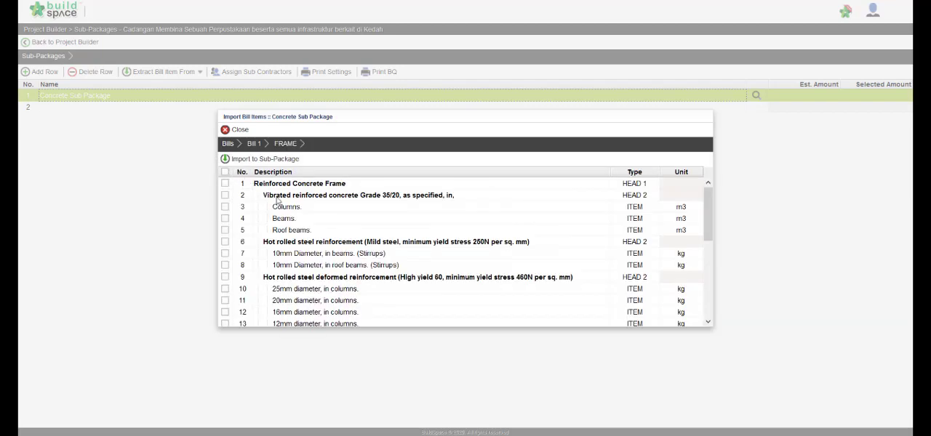
{"action": "scroll", "coordinate": [395, 239], "scroll_direction": "down", "scroll_amount": 5}
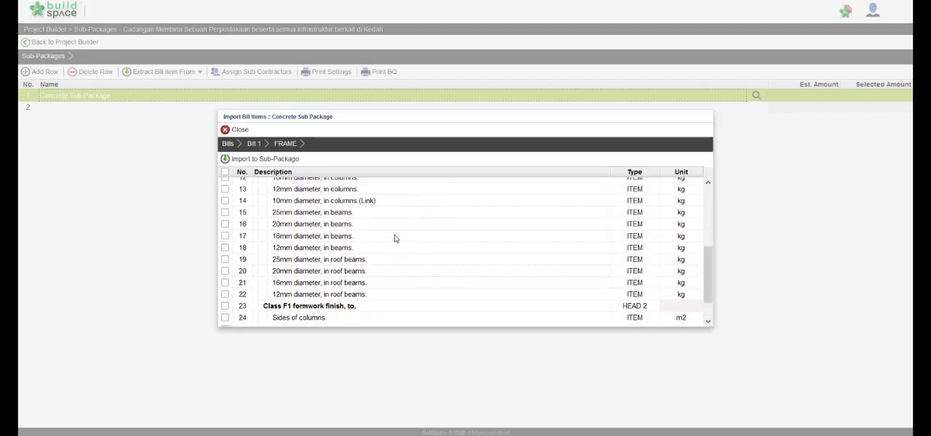
{"action": "scroll", "coordinate": [394, 238], "scroll_direction": "up", "scroll_amount": 5}
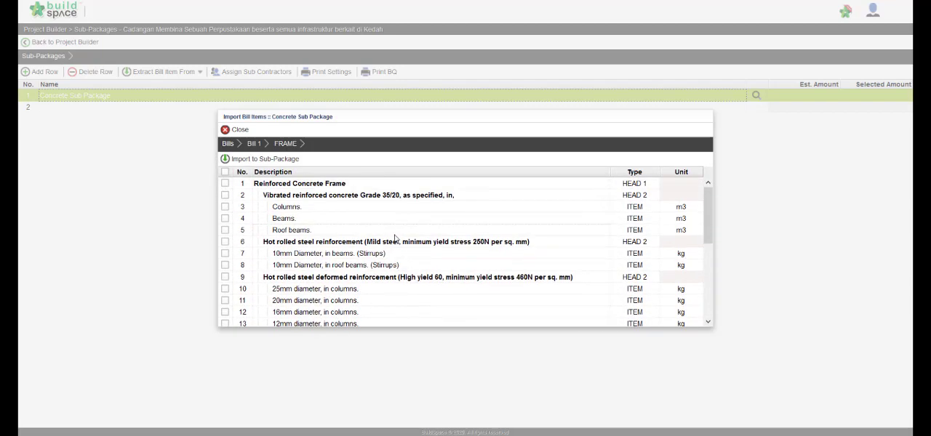
{"action": "left_click", "coordinate": [225, 173]}
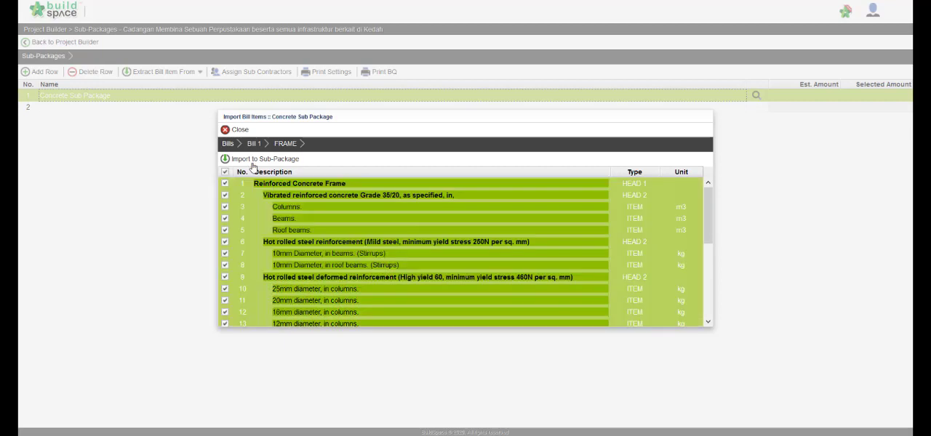
{"action": "left_click", "coordinate": [252, 160]}
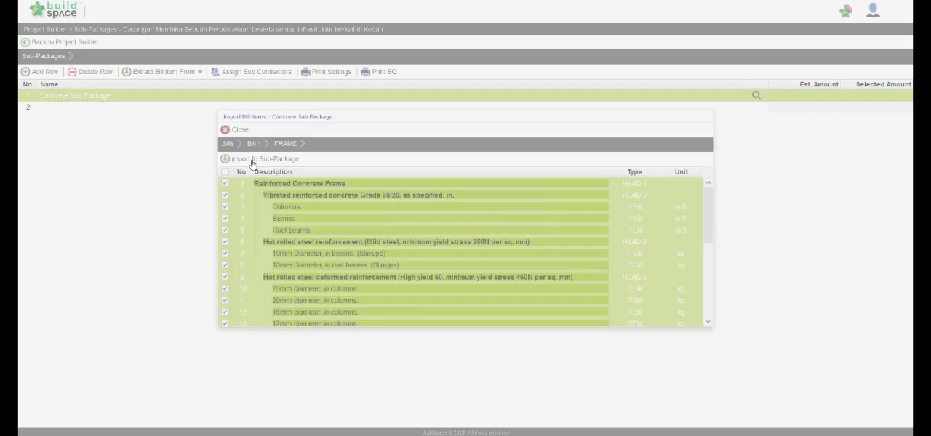
{"action": "left_click", "coordinate": [229, 129]}
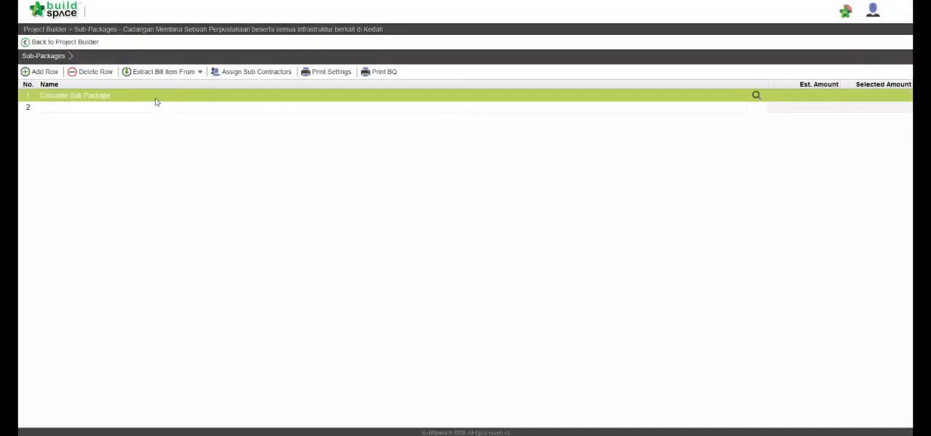
Step: Examine the FRAME items under Bill 1 in the Concrete Sub Package and return to the sub-packages list
{"action": "double_click", "coordinate": [155, 100]}
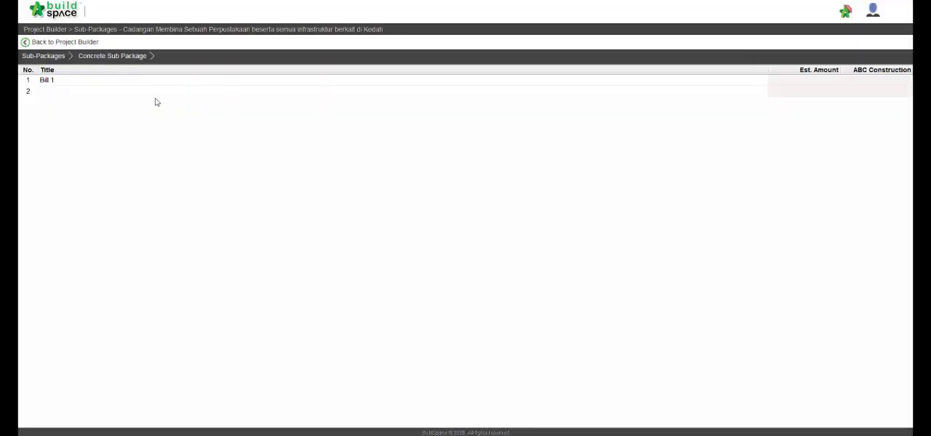
{"action": "double_click", "coordinate": [164, 82]}
{"action": "double_click", "coordinate": [165, 82]}
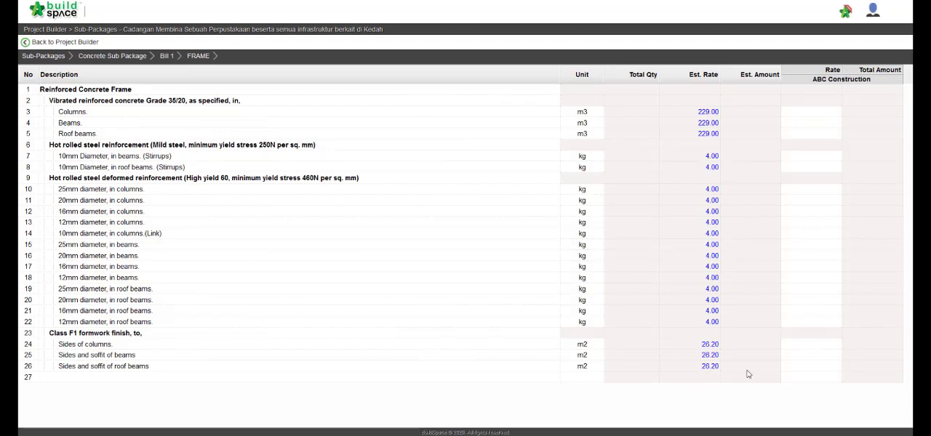
{"action": "left_click", "coordinate": [50, 57]}
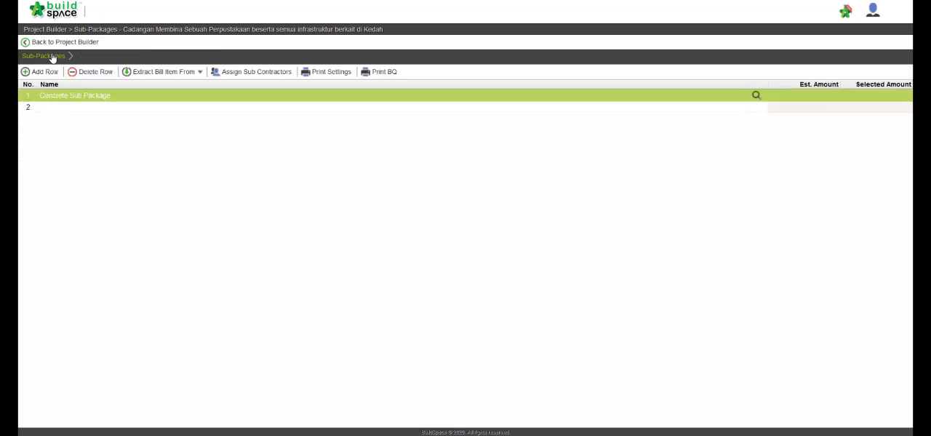
Step: Export the Concrete Sub Package as a Buildspace file without rates and save Concrete_Sub_Package.ebq to disk
{"action": "left_click", "coordinate": [230, 75]}
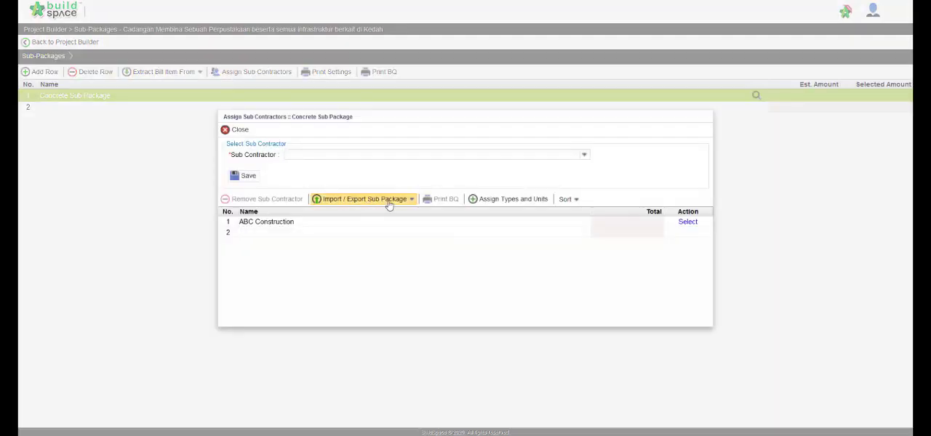
{"action": "left_click", "coordinate": [387, 204]}
{"action": "mouse_move", "coordinate": [392, 216]}
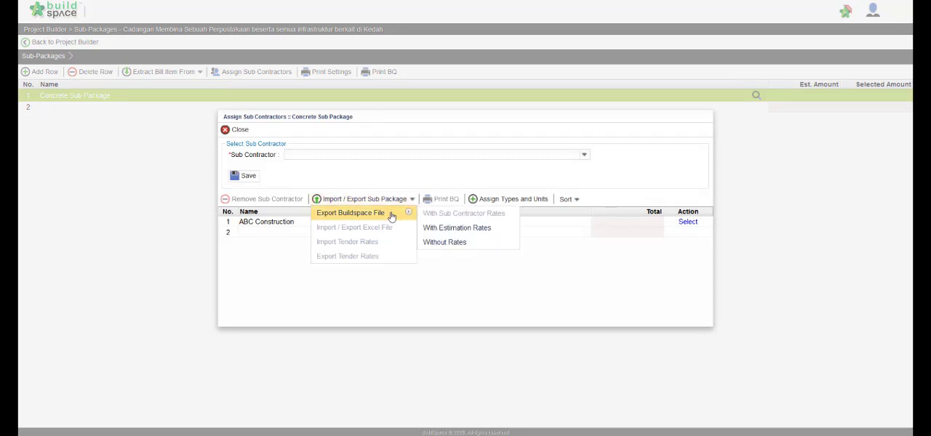
{"action": "left_click", "coordinate": [469, 243]}
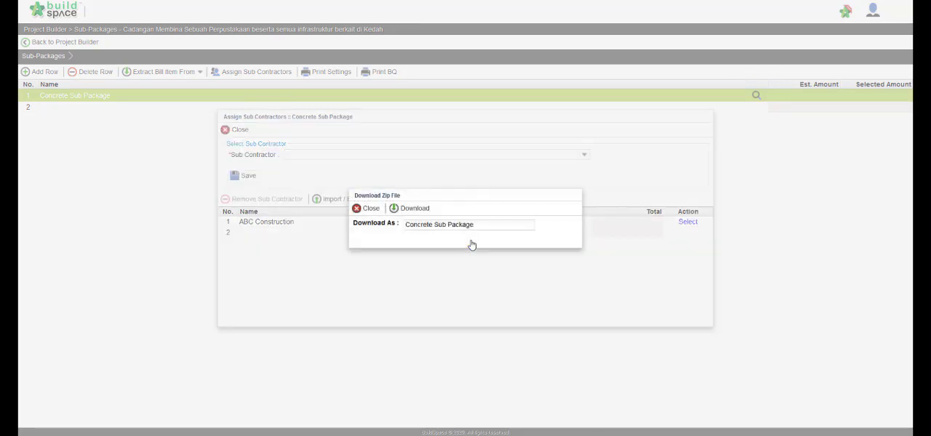
{"action": "left_click", "coordinate": [431, 214]}
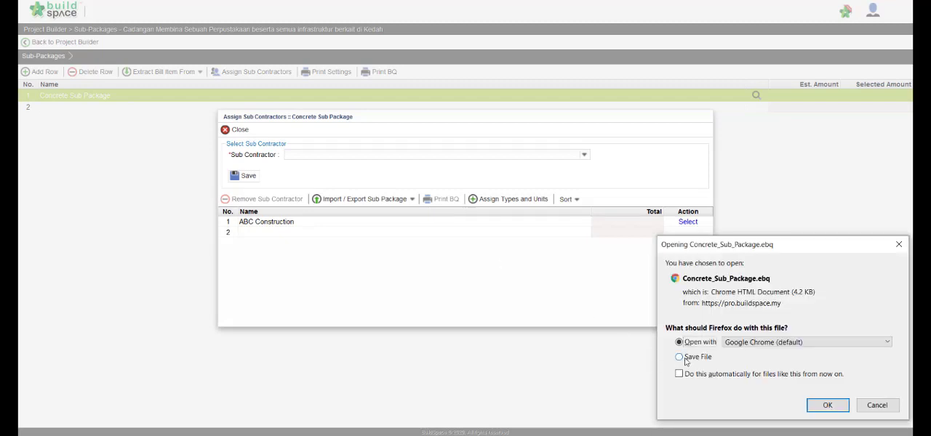
{"action": "left_click", "coordinate": [679, 357]}
{"action": "left_click", "coordinate": [825, 407]}
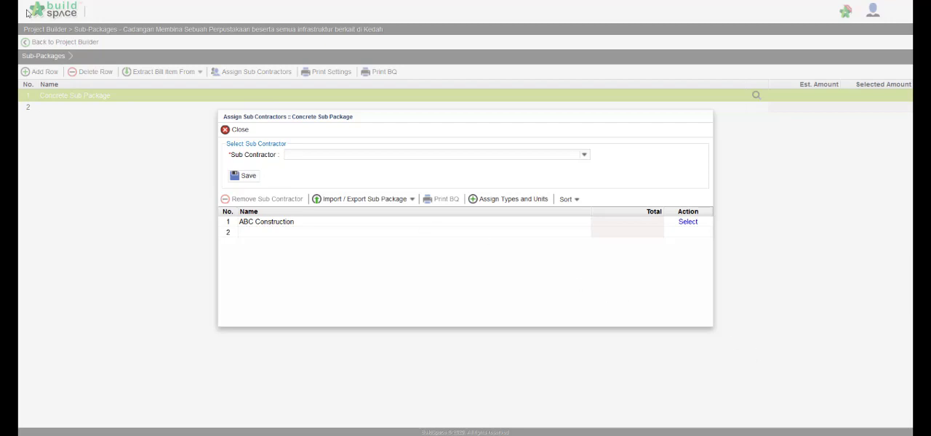
Step: Switch to BuildSpace eProject, start adding a sub package to the project and attach Concrete_Sub_Package.ebq from Downloads
{"action": "left_click", "coordinate": [62, 1]}
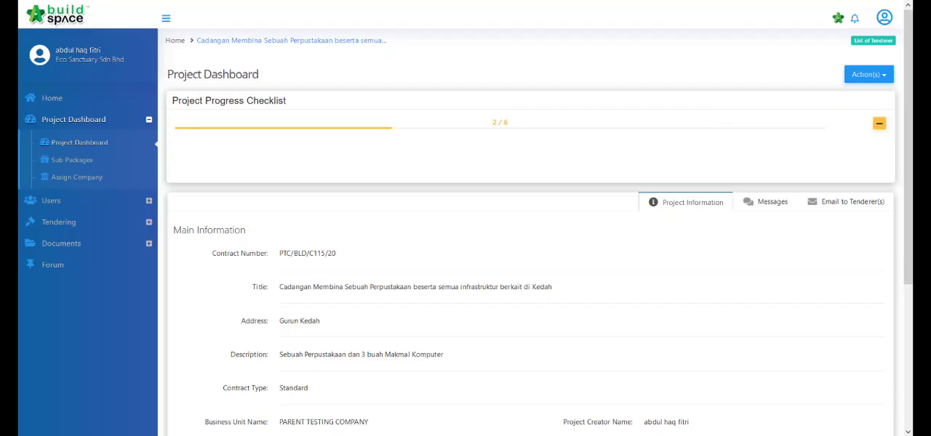
{"action": "left_click", "coordinate": [90, 161]}
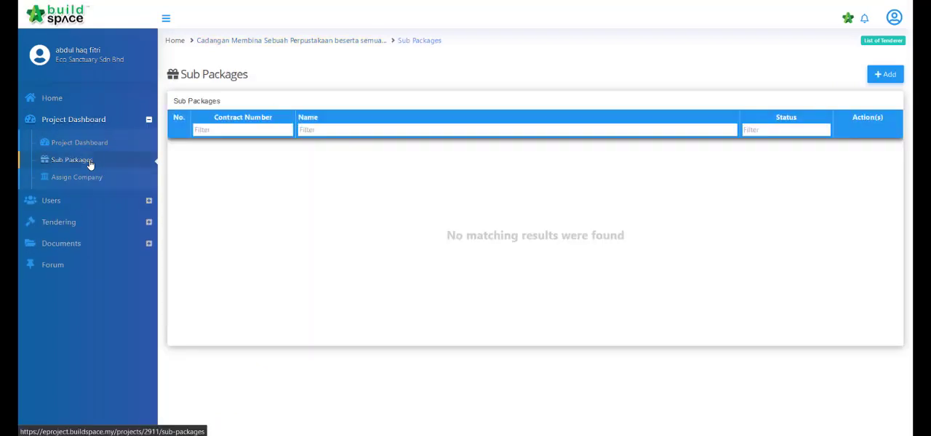
{"action": "left_click", "coordinate": [873, 82]}
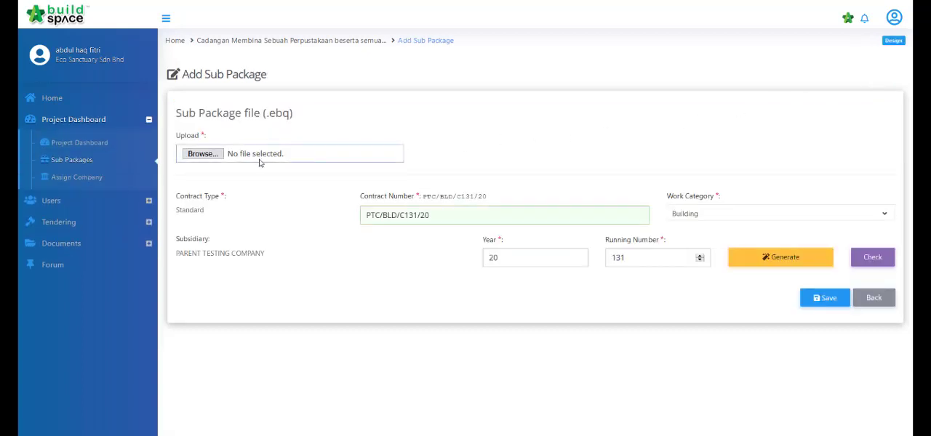
{"action": "left_click", "coordinate": [211, 159]}
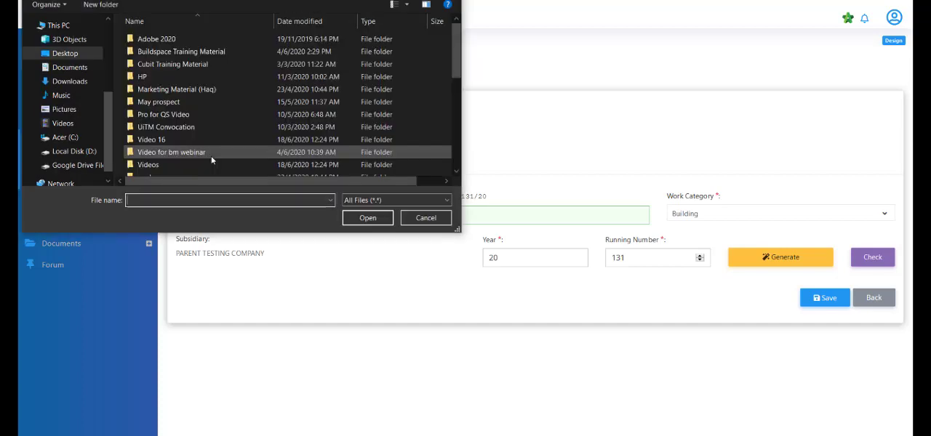
{"action": "left_click", "coordinate": [170, 90]}
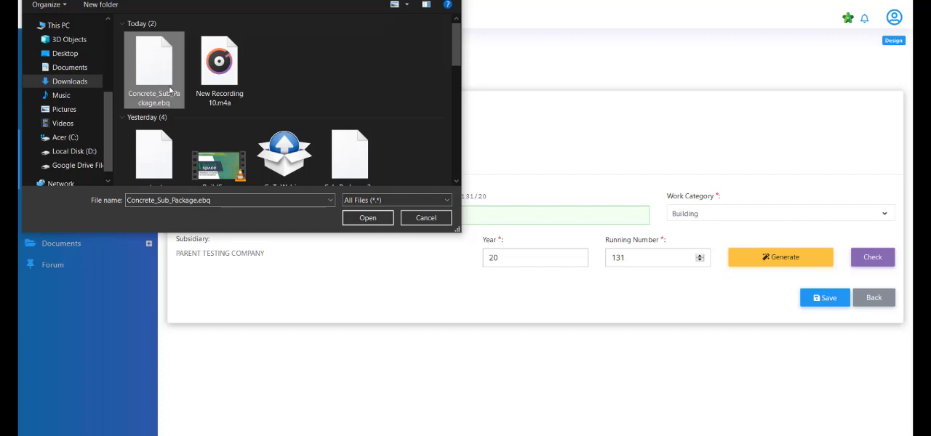
{"action": "left_click", "coordinate": [363, 222]}
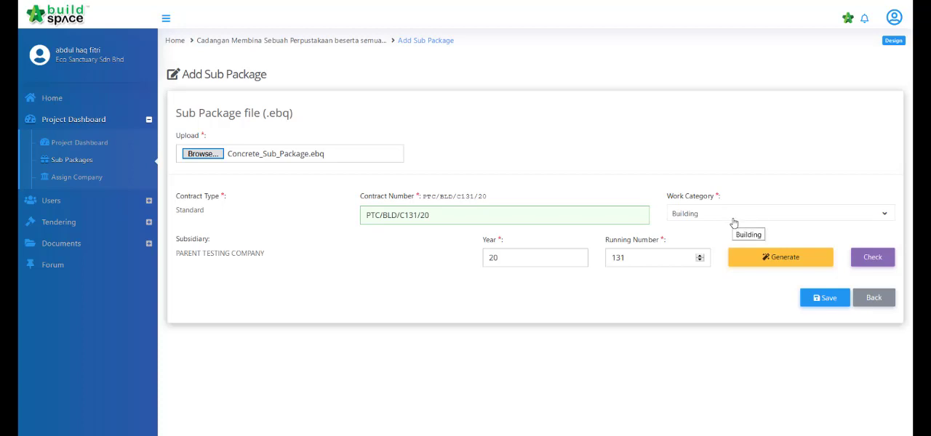
Step: Generate the sub package's contract number, check that its running number is valid, and save the sub package
{"action": "left_click", "coordinate": [785, 265]}
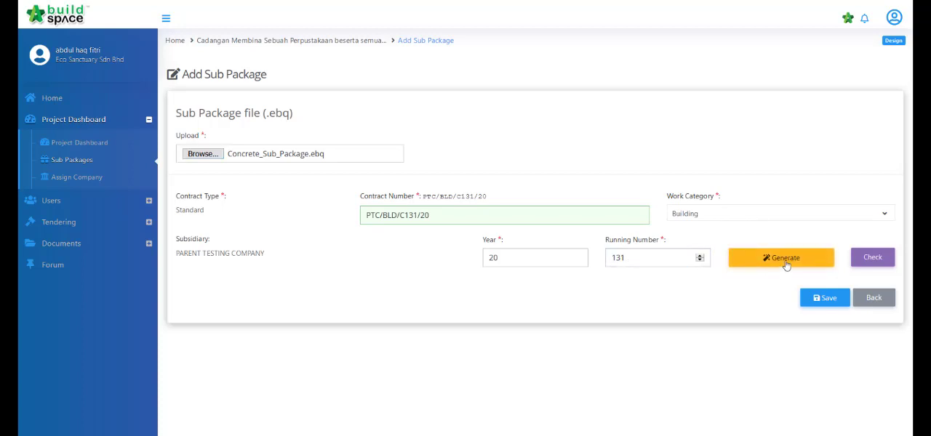
{"action": "left_click", "coordinate": [875, 259]}
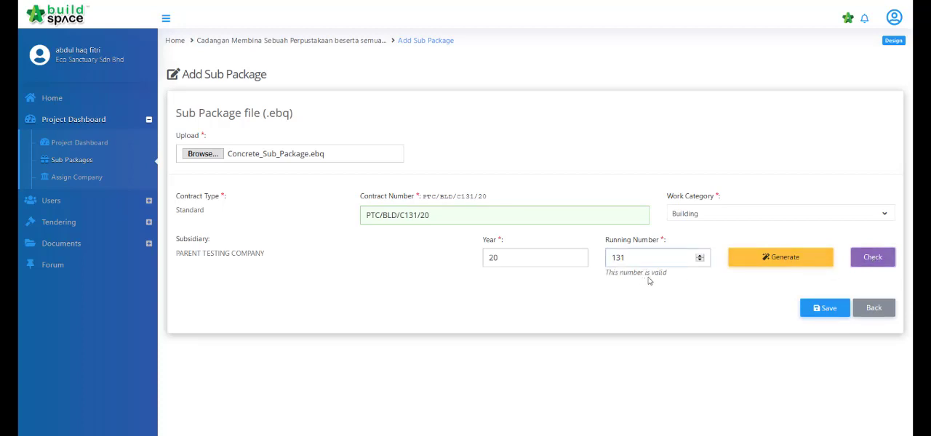
{"action": "left_click", "coordinate": [816, 313]}
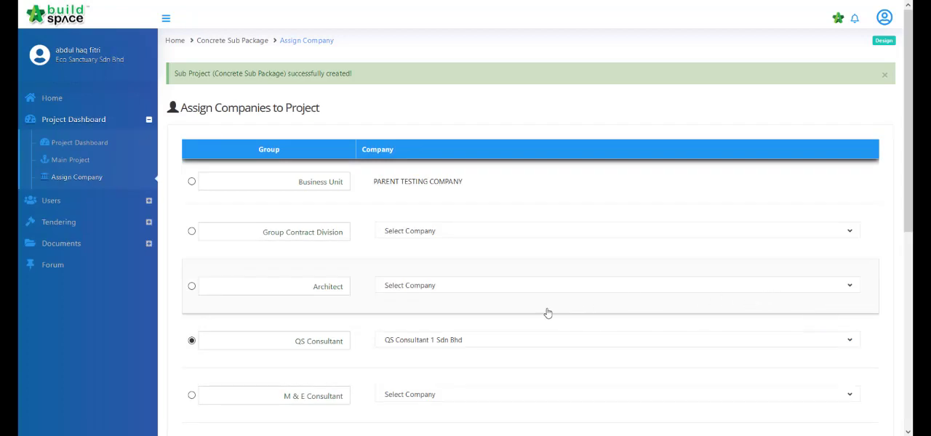
Step: Give the Business Unit tender document access for the sub package, save the company assignment, and expand the project progress checklist
{"action": "left_click", "coordinate": [192, 182]}
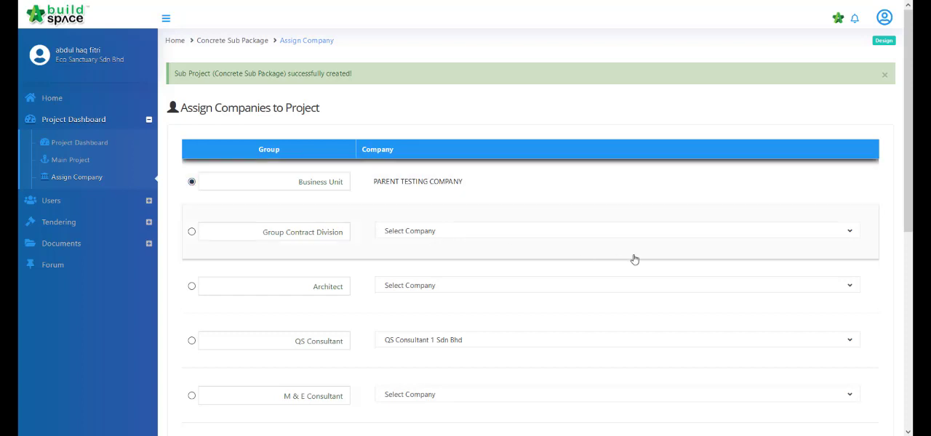
{"action": "scroll", "coordinate": [635, 259], "scroll_direction": "down", "scroll_amount": 5}
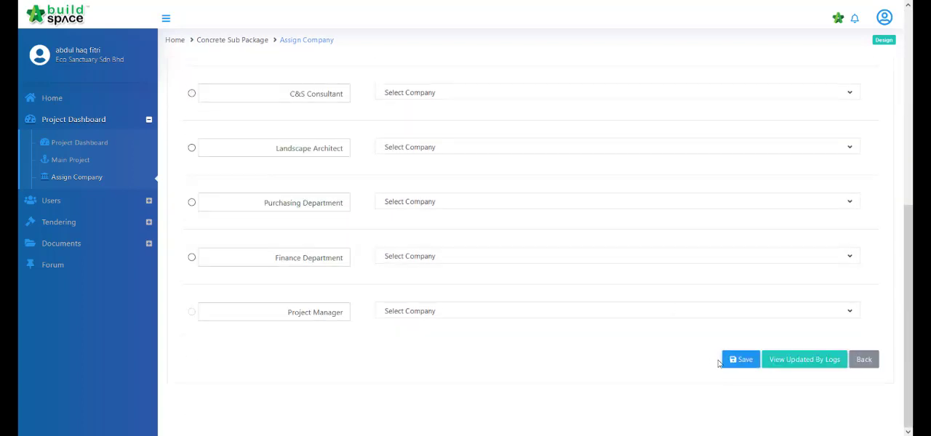
{"action": "left_click", "coordinate": [742, 360]}
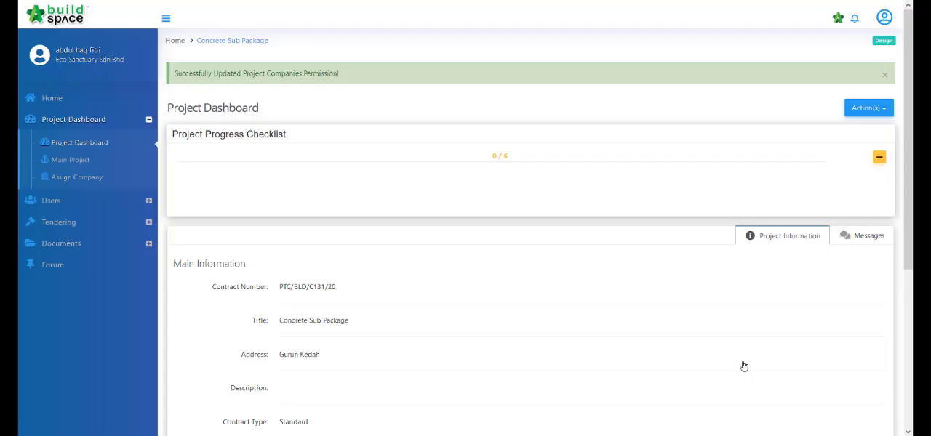
{"action": "left_click", "coordinate": [879, 157]}
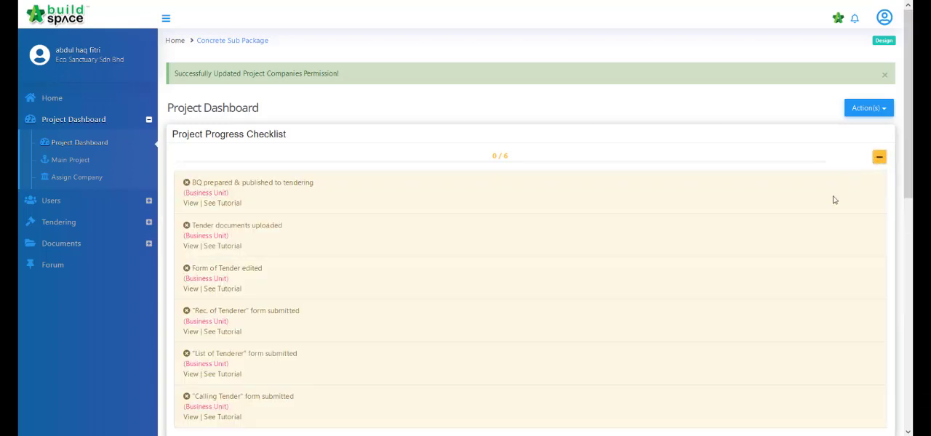
Step: From the progress checklist, open the sub package's BQ and examine the items under Bill 1's FRAME element
{"action": "scroll", "coordinate": [834, 200], "scroll_direction": "down", "scroll_amount": 2}
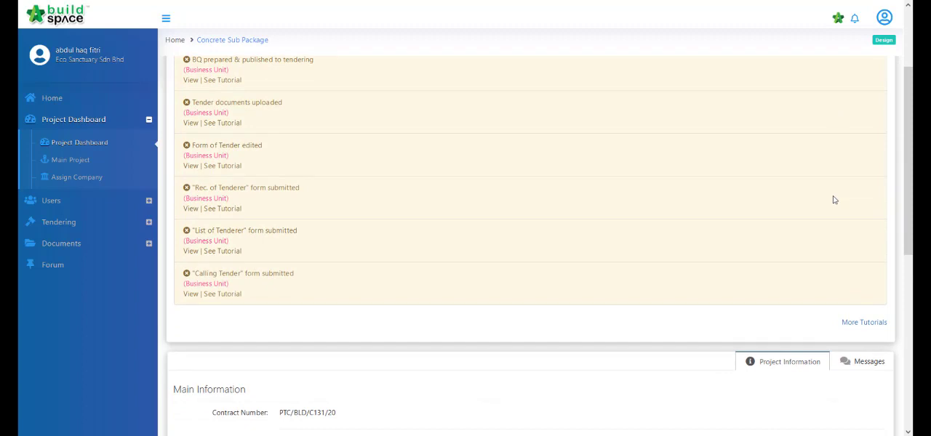
{"action": "scroll", "coordinate": [834, 200], "scroll_direction": "up", "scroll_amount": 1}
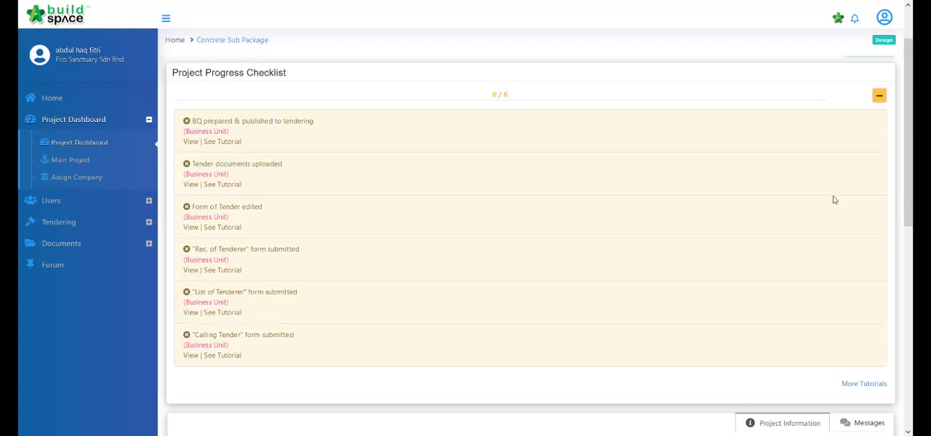
{"action": "left_click", "coordinate": [192, 145]}
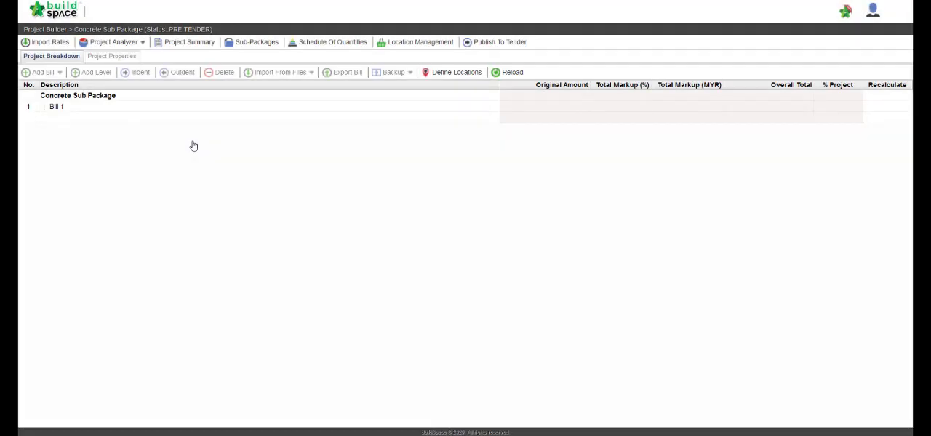
{"action": "left_click", "coordinate": [209, 110]}
{"action": "double_click", "coordinate": [209, 109]}
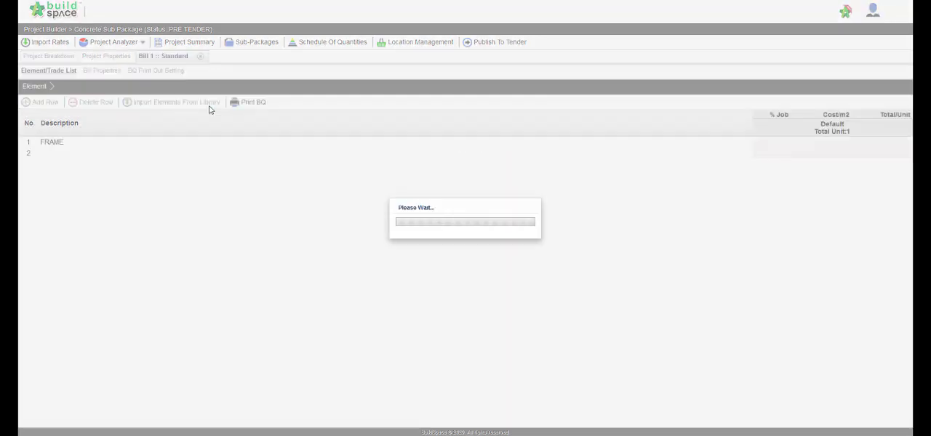
{"action": "left_click", "coordinate": [213, 145]}
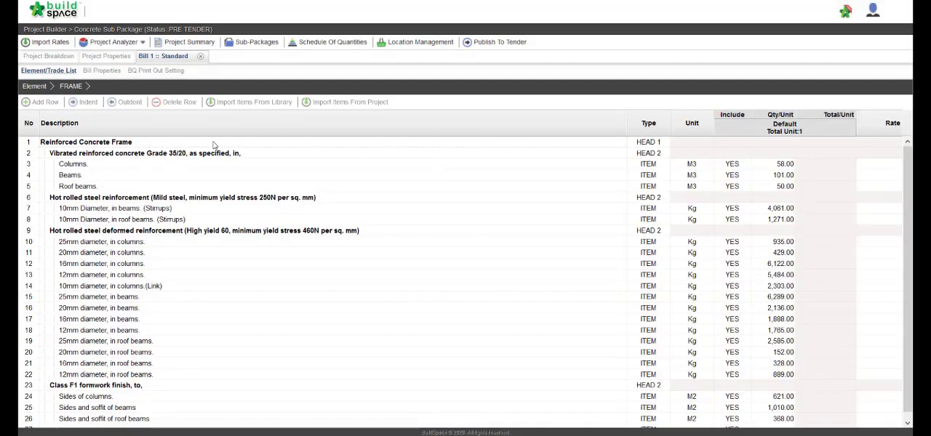
{"action": "scroll", "coordinate": [251, 240], "scroll_direction": "down", "scroll_amount": 1}
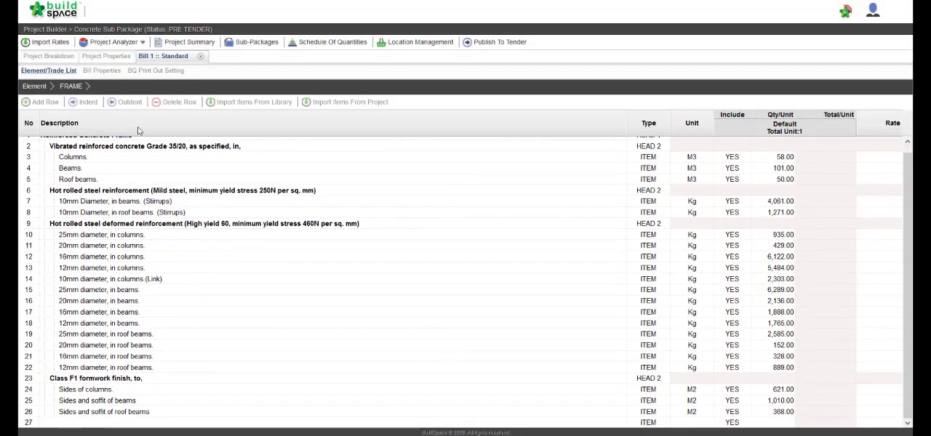
Step: Return to Bill 1's element list and generate the BQ printout for all its pages
{"action": "left_click", "coordinate": [72, 58]}
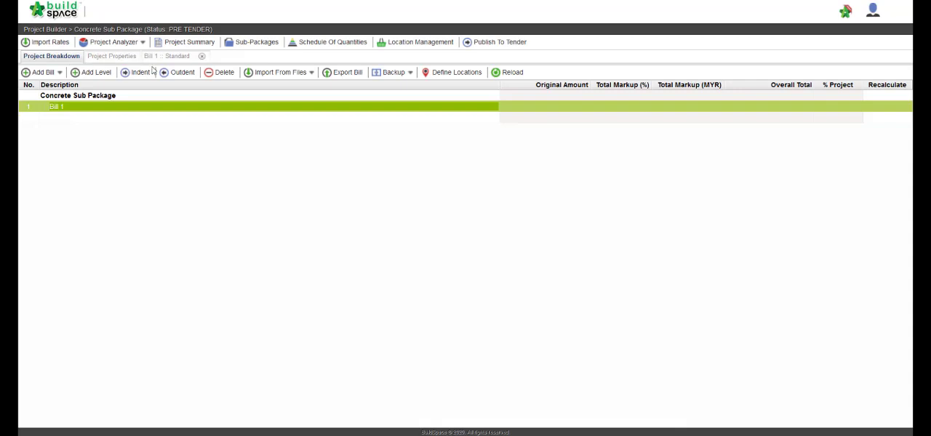
{"action": "double_click", "coordinate": [91, 107]}
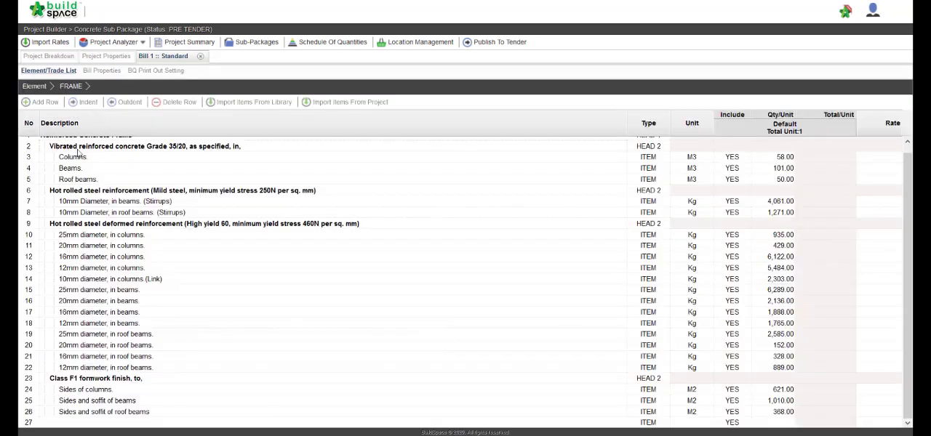
{"action": "left_click", "coordinate": [42, 87]}
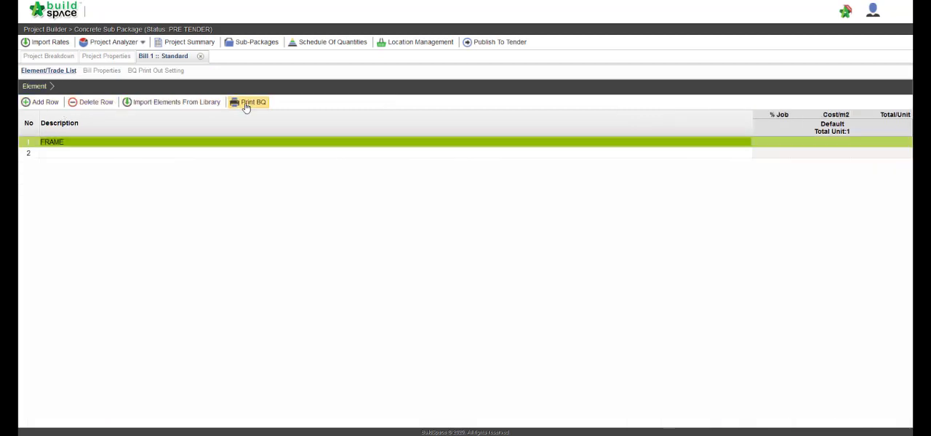
{"action": "left_click", "coordinate": [245, 104]}
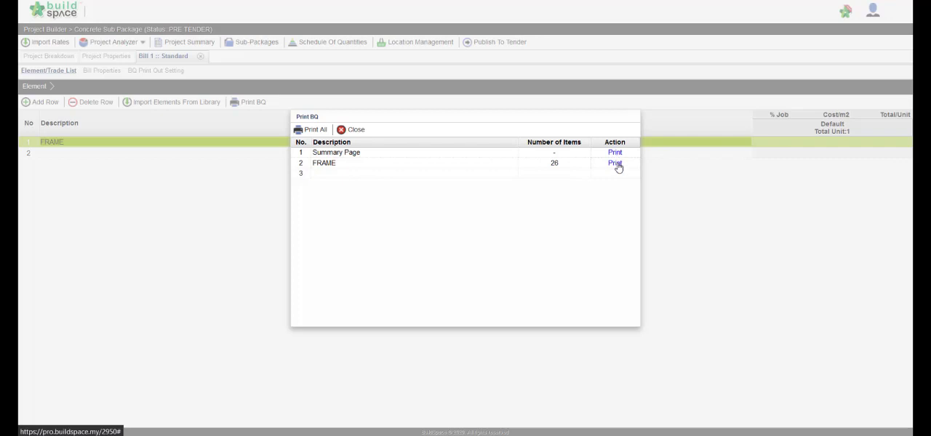
{"action": "left_click", "coordinate": [324, 137]}
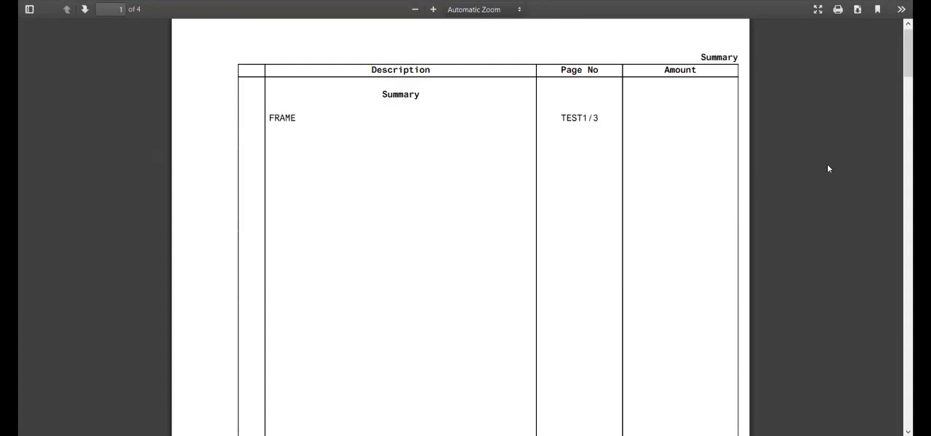
Step: Read through the BQ printout's summary, FRAME item and collection pages, and close the print dialog
{"action": "scroll", "coordinate": [828, 168], "scroll_direction": "down", "scroll_amount": 10}
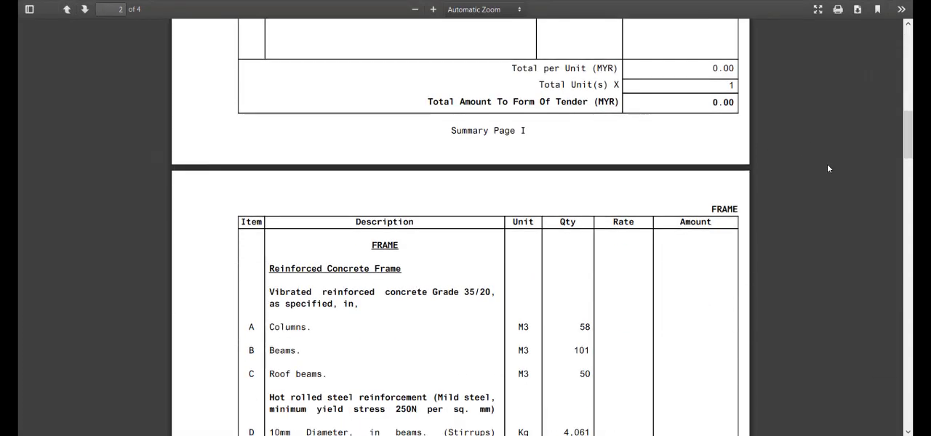
{"action": "scroll", "coordinate": [827, 168], "scroll_direction": "down", "scroll_amount": 3}
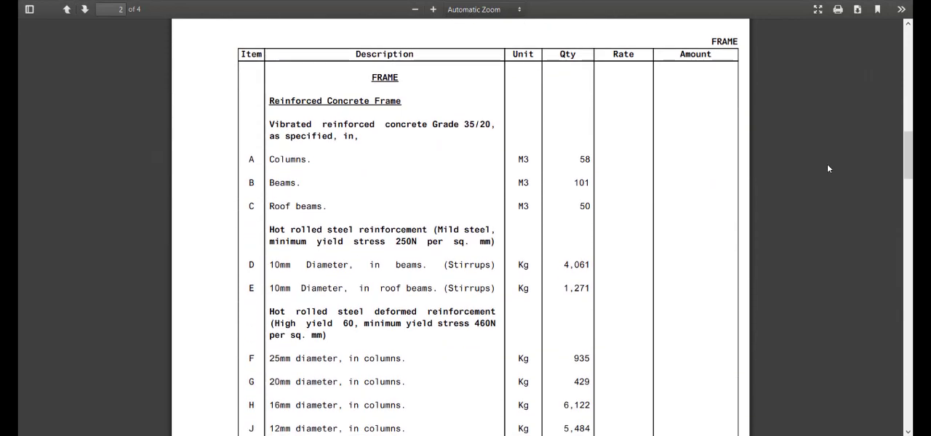
{"action": "scroll", "coordinate": [828, 169], "scroll_direction": "down", "scroll_amount": 15}
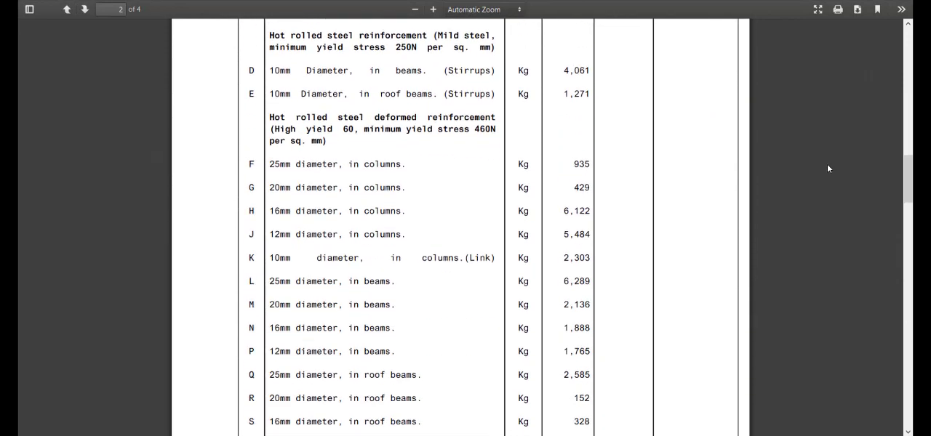
{"action": "scroll", "coordinate": [827, 168], "scroll_direction": "down", "scroll_amount": 16}
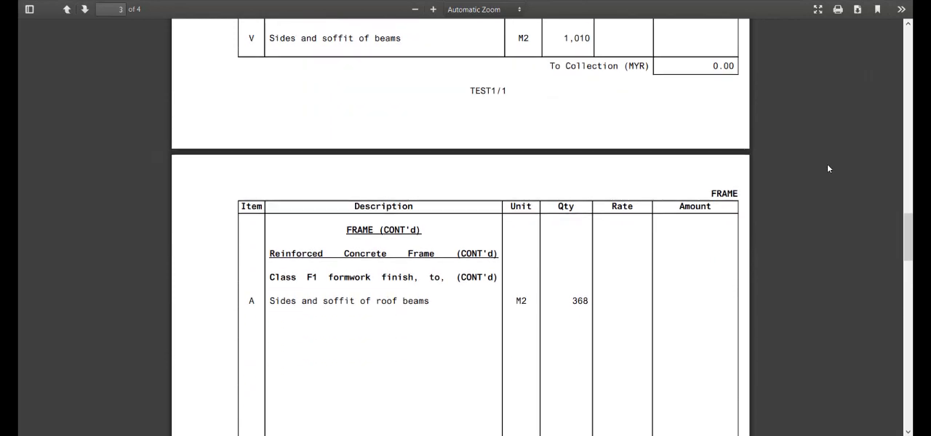
{"action": "scroll", "coordinate": [828, 169], "scroll_direction": "down", "scroll_amount": 18}
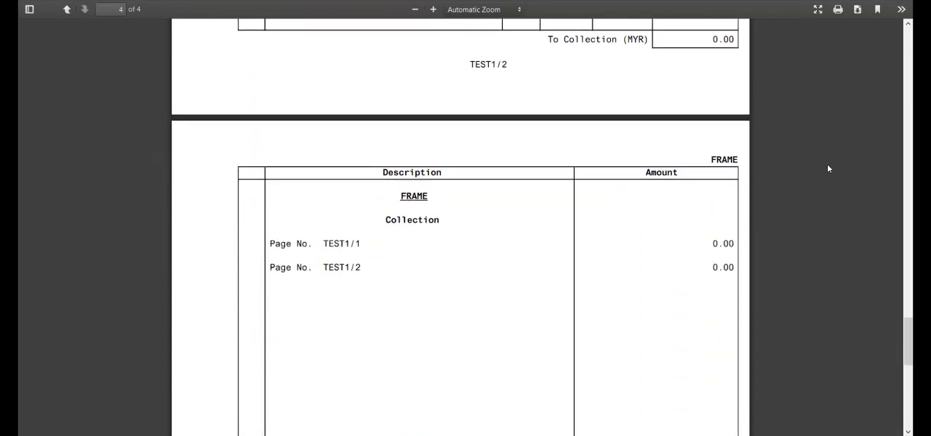
{"action": "scroll", "coordinate": [827, 168], "scroll_direction": "down", "scroll_amount": 2}
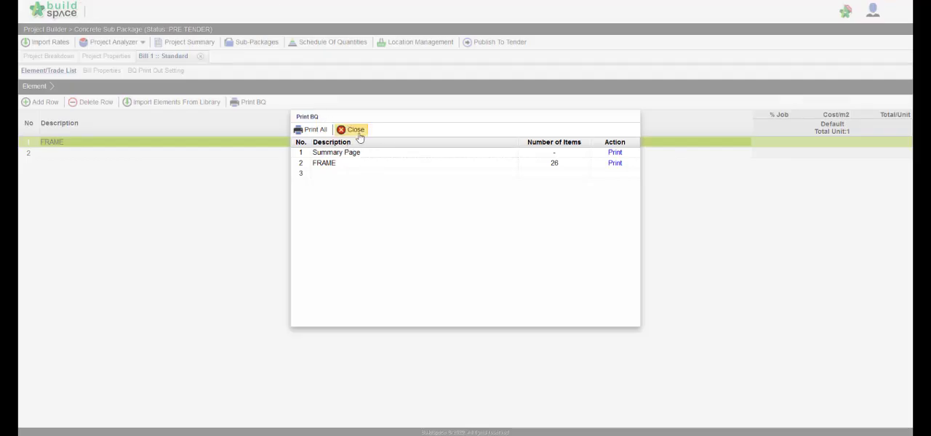
{"action": "left_click", "coordinate": [356, 129]}
Step: Publish the Concrete Sub Package to tender, then refresh its eProject dashboard and expand the progress checklist
{"action": "left_click", "coordinate": [492, 45]}
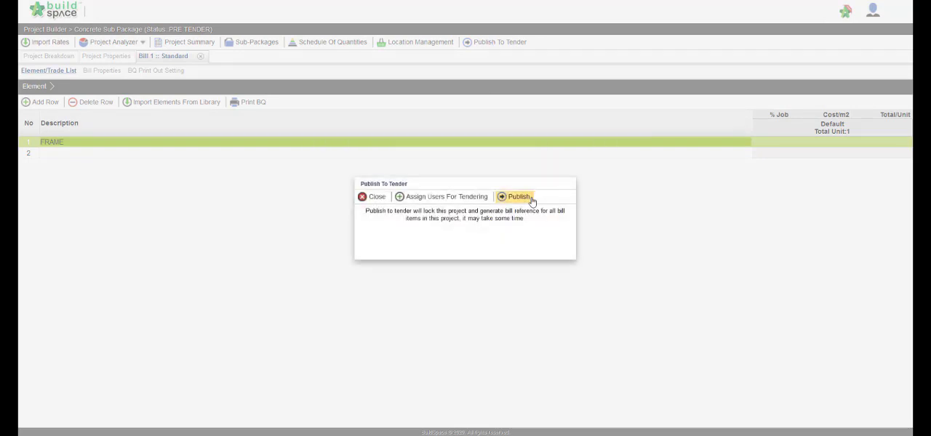
{"action": "left_click", "coordinate": [531, 200]}
{"action": "left_click", "coordinate": [486, 241]}
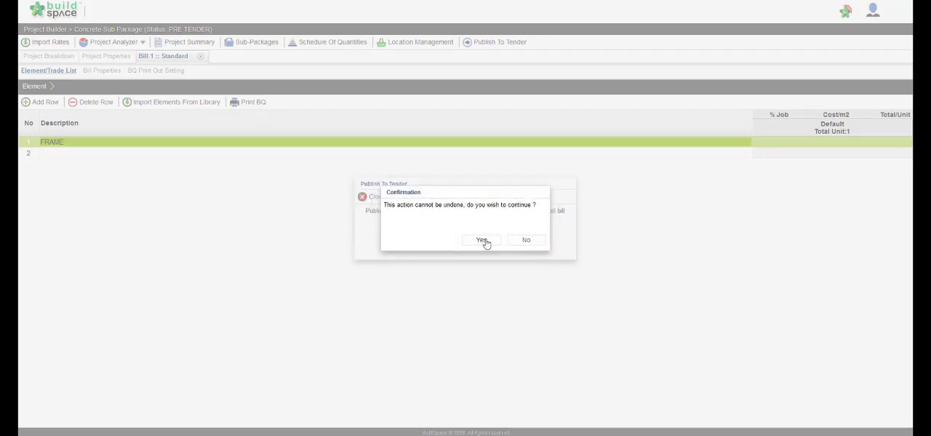
{"action": "left_click", "coordinate": [482, 240]}
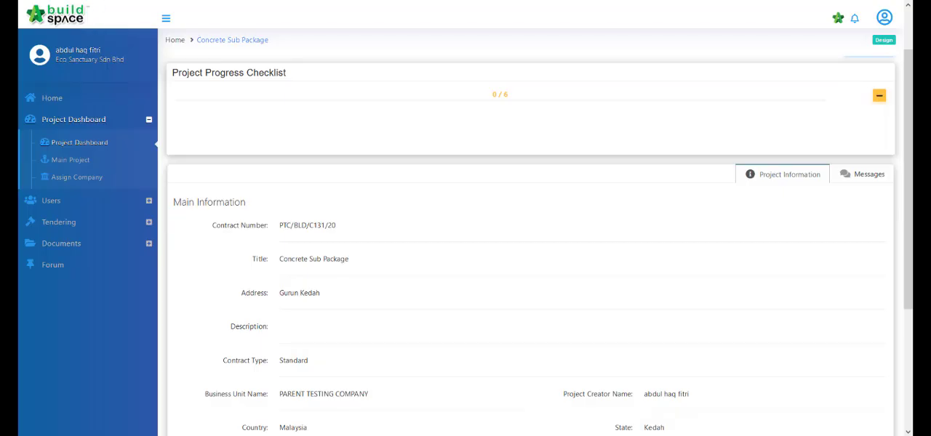
{"action": "key", "text": "F5"}
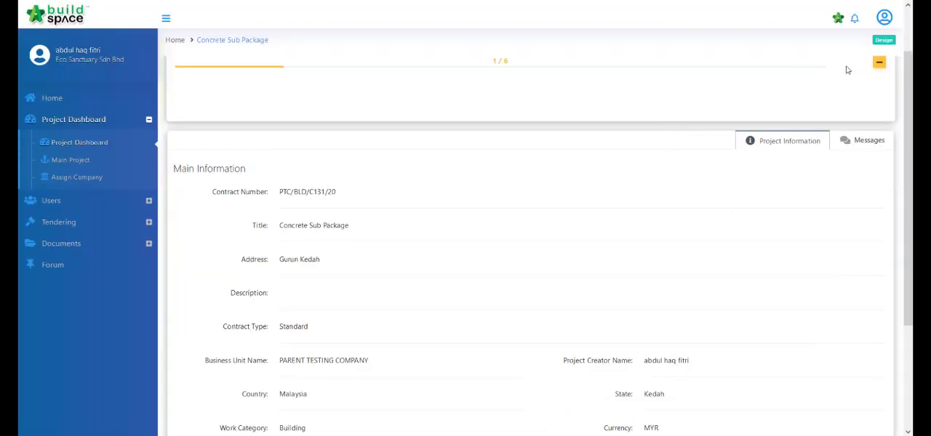
{"action": "left_click", "coordinate": [879, 62]}
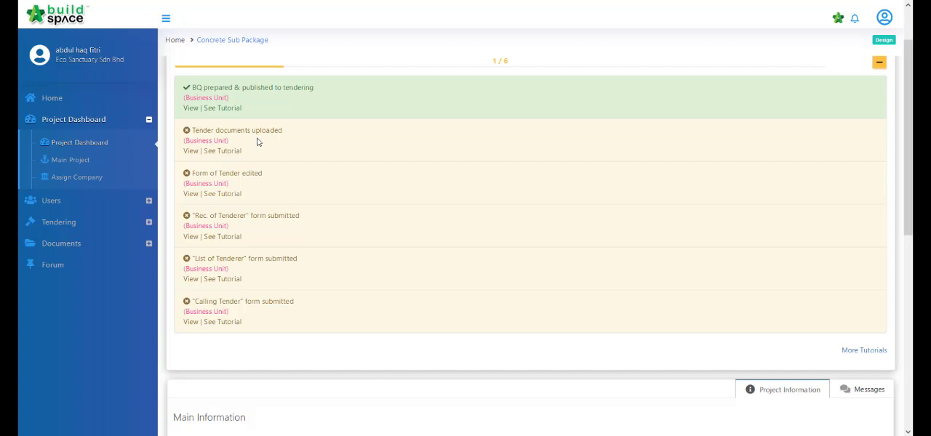
Step: Open the DRAWINGS folder in the sub package's tender documents via the checklist
{"action": "left_click", "coordinate": [191, 151]}
{"action": "scroll", "coordinate": [503, 206], "scroll_direction": "down", "scroll_amount": 2}
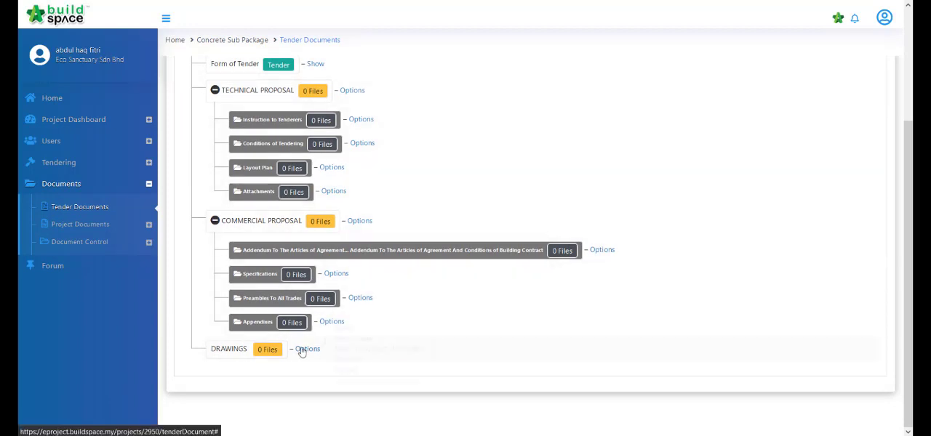
{"action": "left_click", "coordinate": [302, 352]}
{"action": "left_click", "coordinate": [344, 332]}
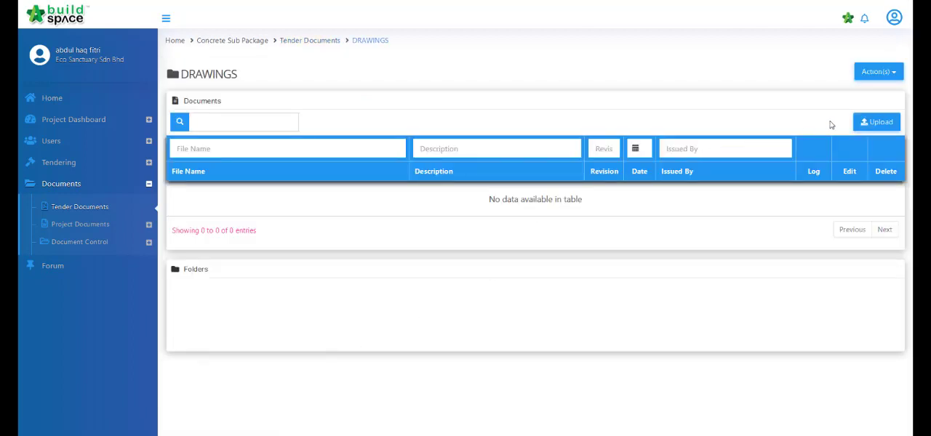
Step: Upload A tkt bwh revC.dwg, A tkt bwh revC.pdf and a.pdf to the DRAWINGS folder and close the upload dialog
{"action": "left_click", "coordinate": [878, 122]}
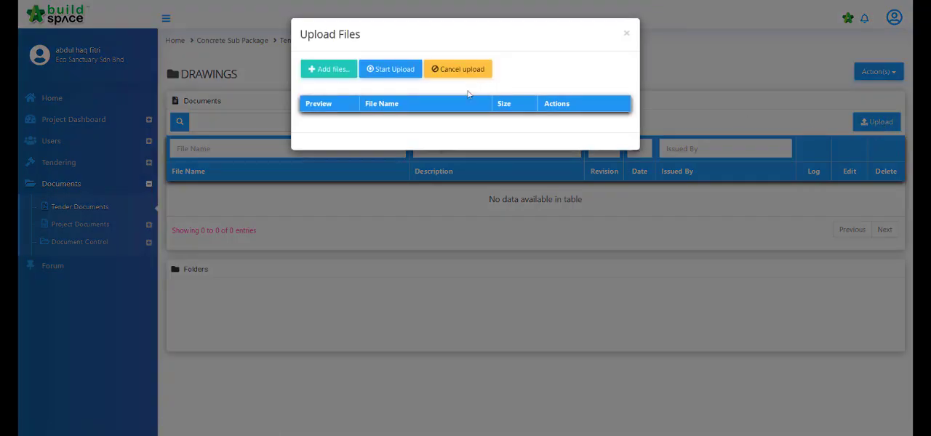
{"action": "left_click", "coordinate": [345, 70]}
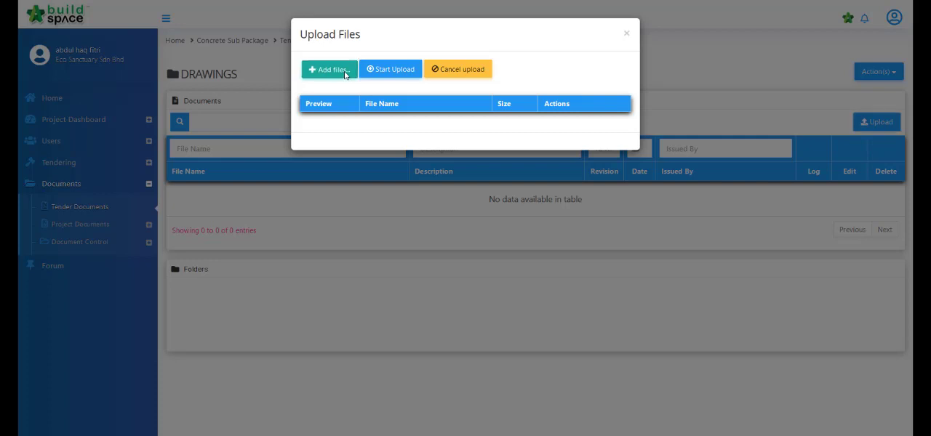
{"action": "left_click", "coordinate": [160, 38]}
{"action": "left_click", "coordinate": [174, 64], "text": "shift"}
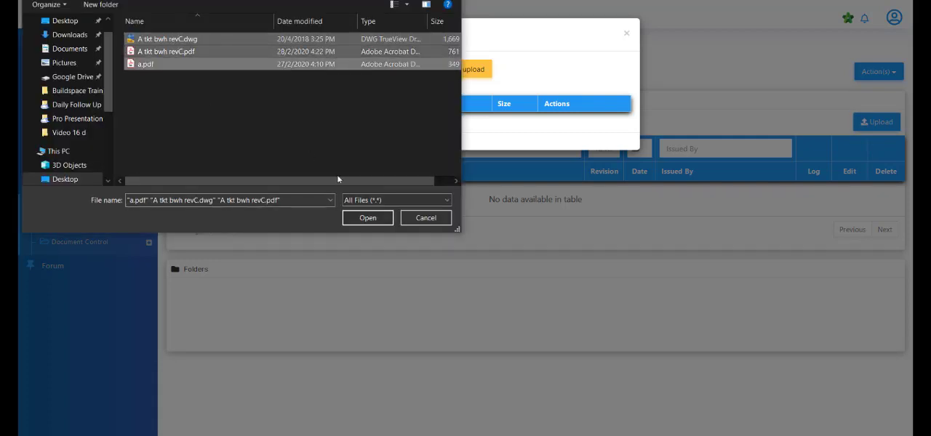
{"action": "left_click", "coordinate": [368, 218]}
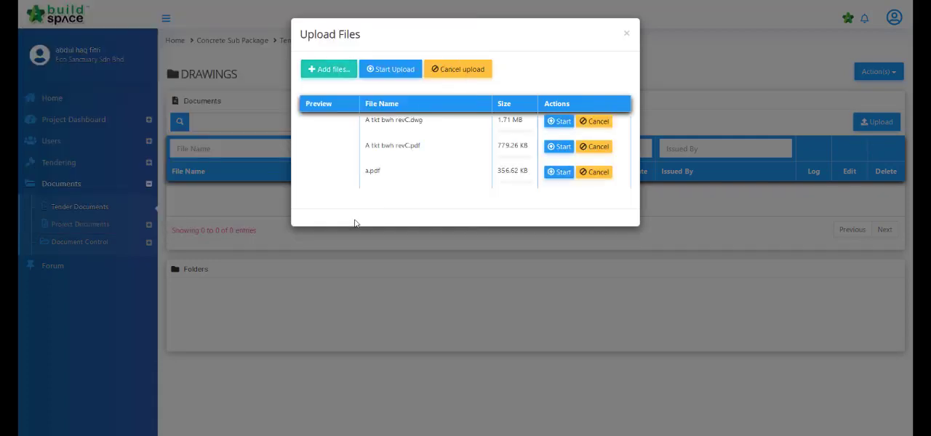
{"action": "left_click", "coordinate": [393, 70]}
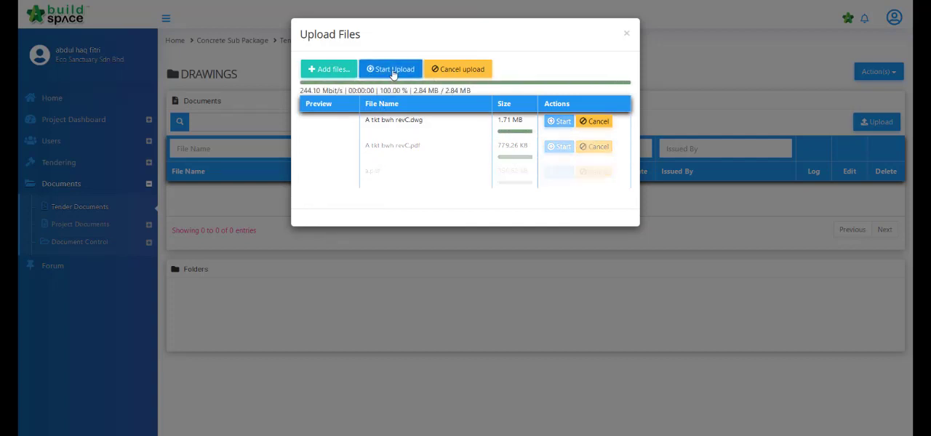
{"action": "left_click", "coordinate": [669, 51]}
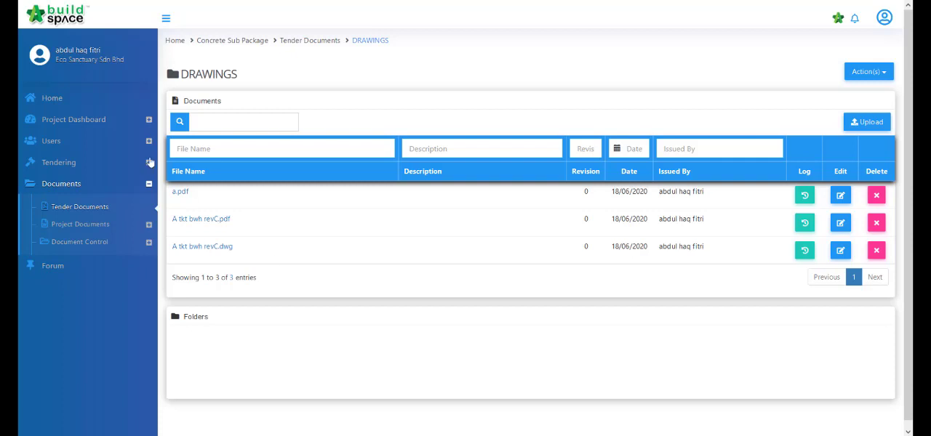
Step: Return to the sub package's project dashboard and expand the progress checklist
{"action": "left_click", "coordinate": [82, 121]}
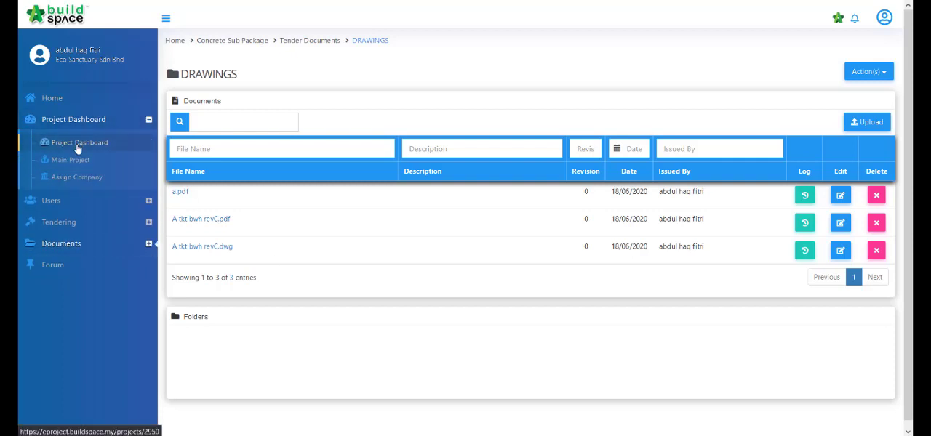
{"action": "left_click", "coordinate": [78, 145]}
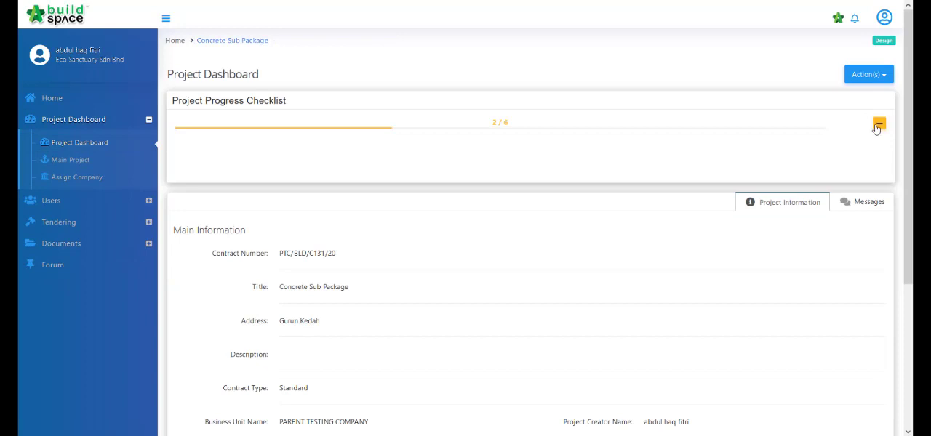
{"action": "left_click", "coordinate": [877, 125]}
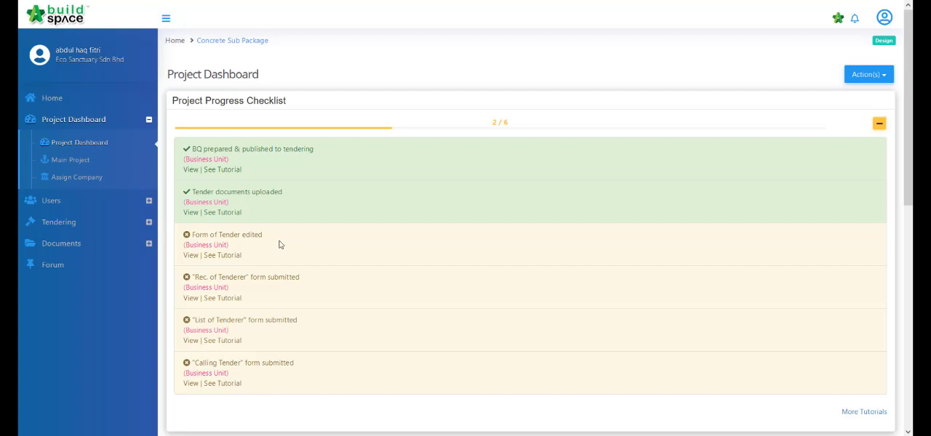
Step: Move the Form of Tender clause beginning "Whereas it is understood" to first place in the clause list and save the clauses
{"action": "left_click", "coordinate": [192, 256]}
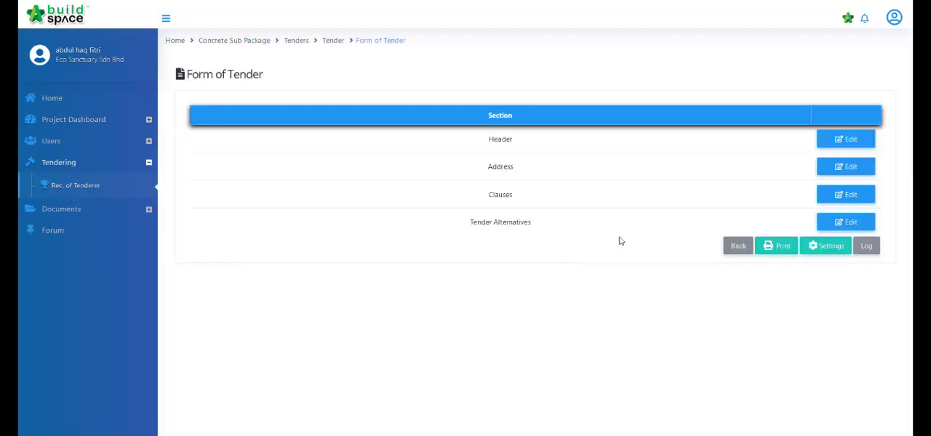
{"action": "left_click", "coordinate": [829, 201]}
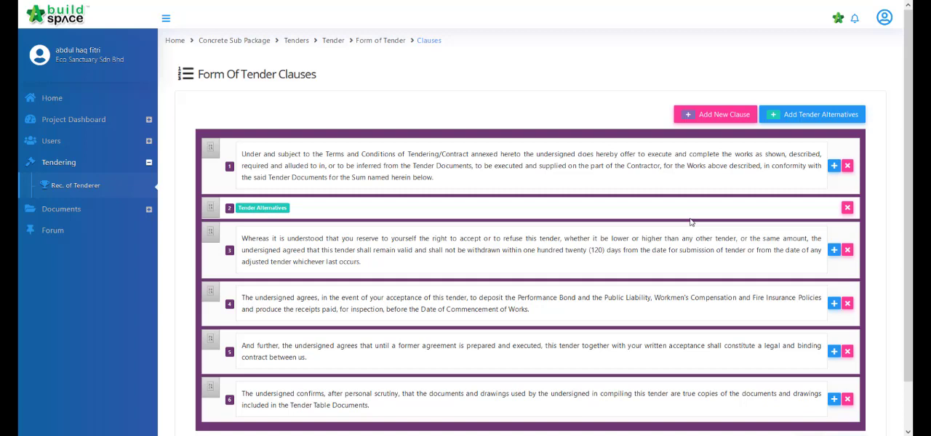
{"action": "left_click", "coordinate": [539, 182]}
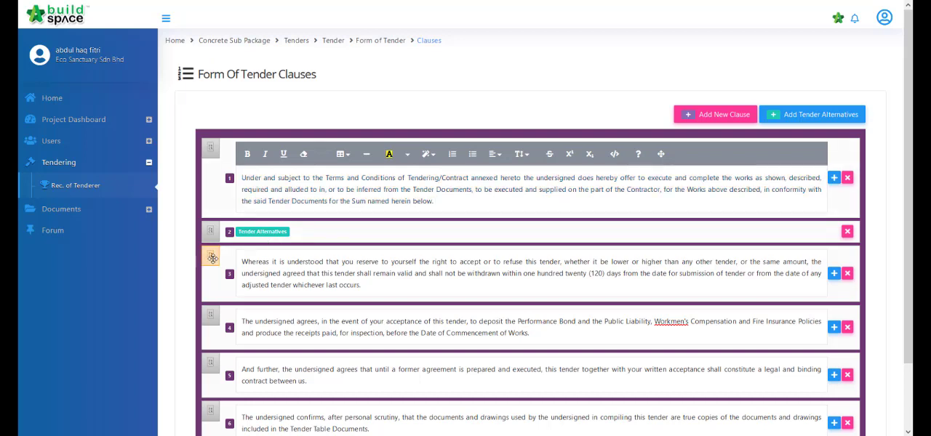
{"action": "left_click_drag", "start_coordinate": [213, 259], "coordinate": [213, 151]}
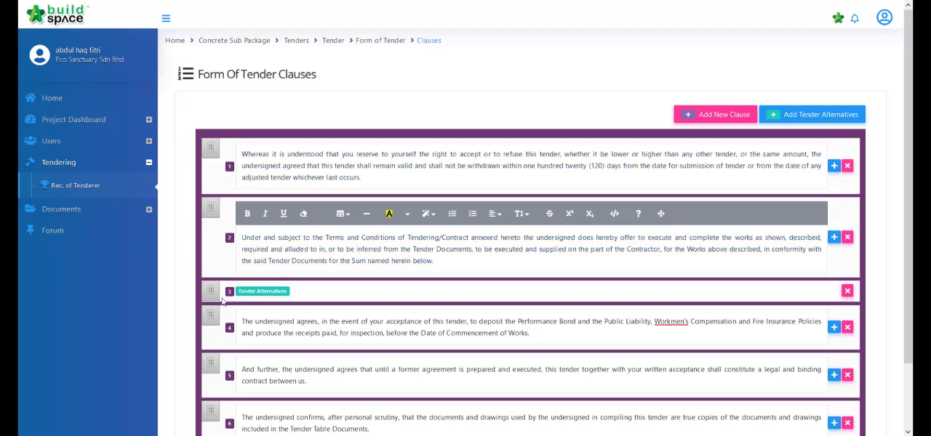
{"action": "scroll", "coordinate": [225, 380], "scroll_direction": "down", "scroll_amount": 2}
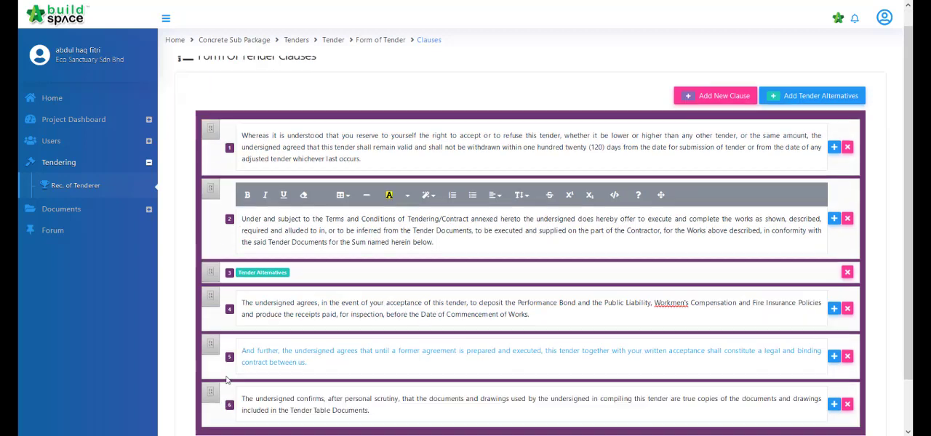
{"action": "left_click", "coordinate": [861, 398]}
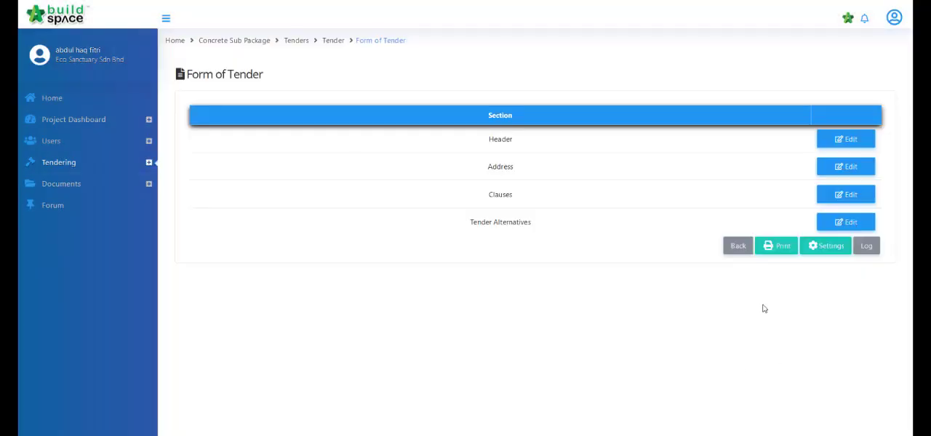
Step: Preview the printable Form of Tender and examine the clause order and signature section across its pages
{"action": "left_click", "coordinate": [776, 249]}
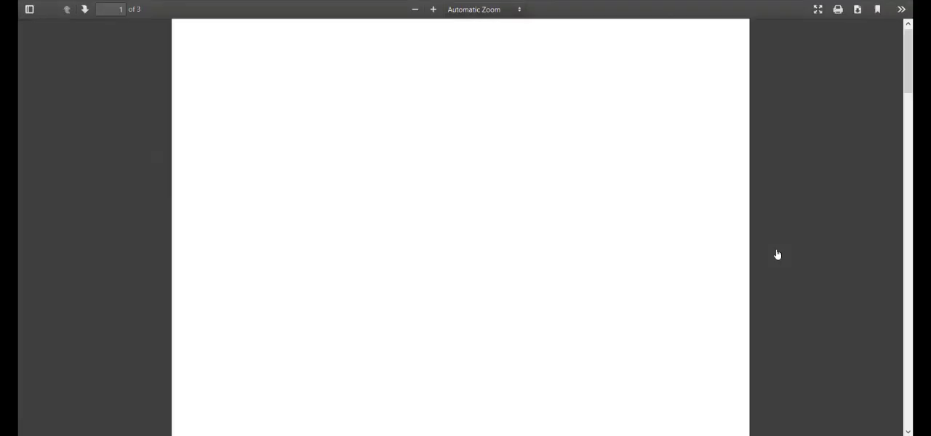
{"action": "scroll", "coordinate": [775, 251], "scroll_direction": "down", "scroll_amount": 5}
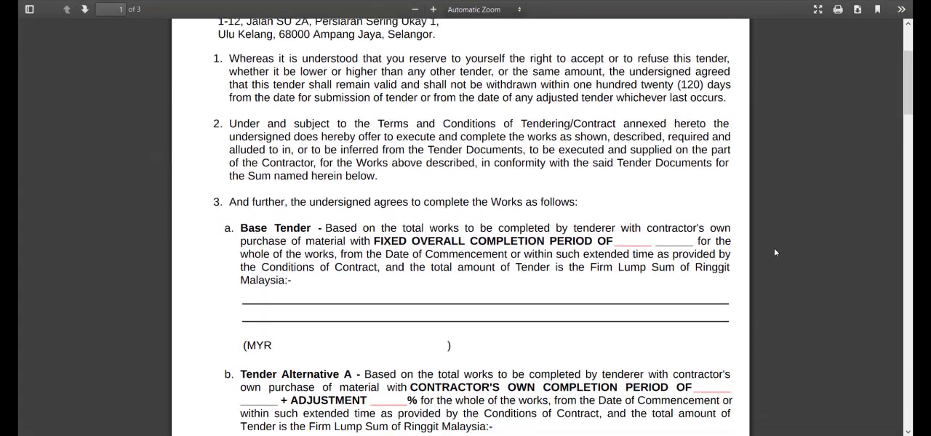
{"action": "scroll", "coordinate": [775, 251], "scroll_direction": "down", "scroll_amount": 8}
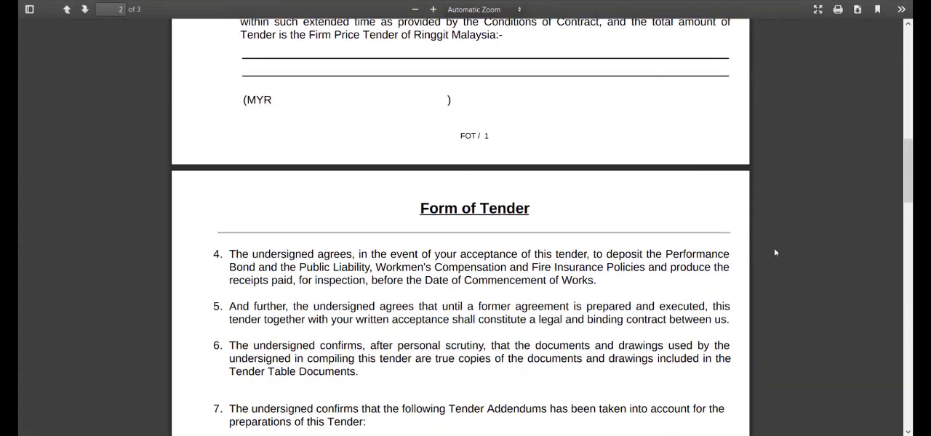
{"action": "scroll", "coordinate": [776, 252], "scroll_direction": "down", "scroll_amount": 10}
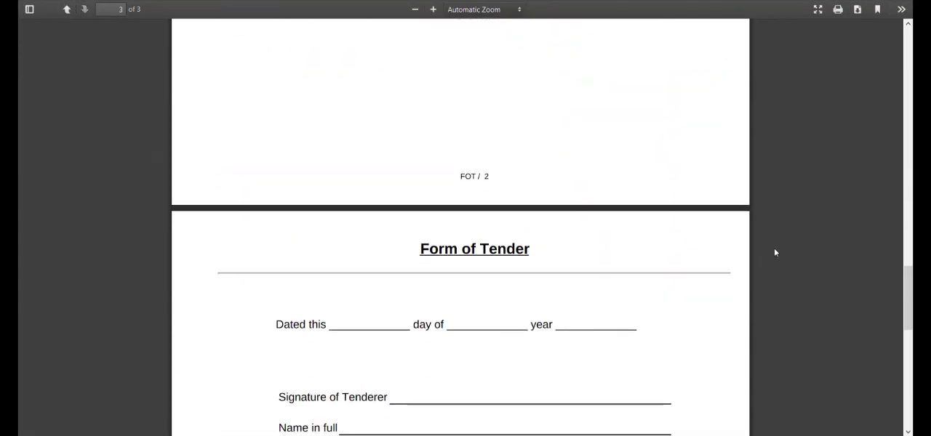
{"action": "scroll", "coordinate": [775, 253], "scroll_direction": "down", "scroll_amount": 1}
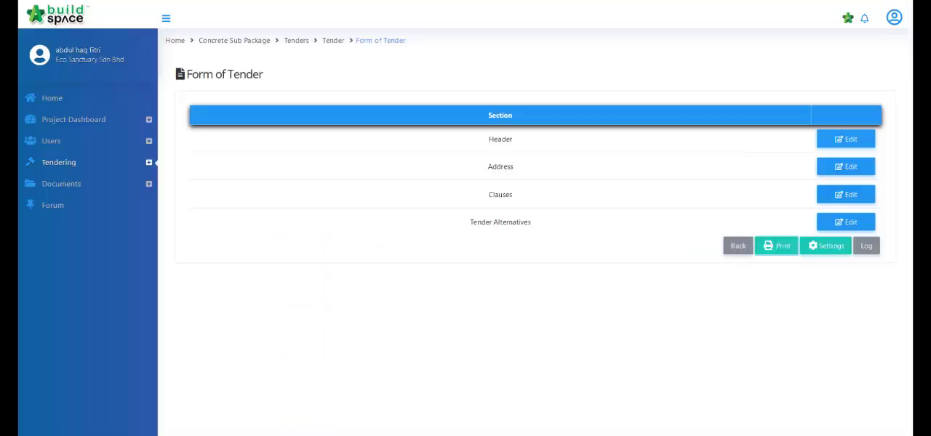
Step: Return to the sub package's project dashboard and open the Rec. of Tenderer form from the progress checklist
{"action": "left_click", "coordinate": [62, 120]}
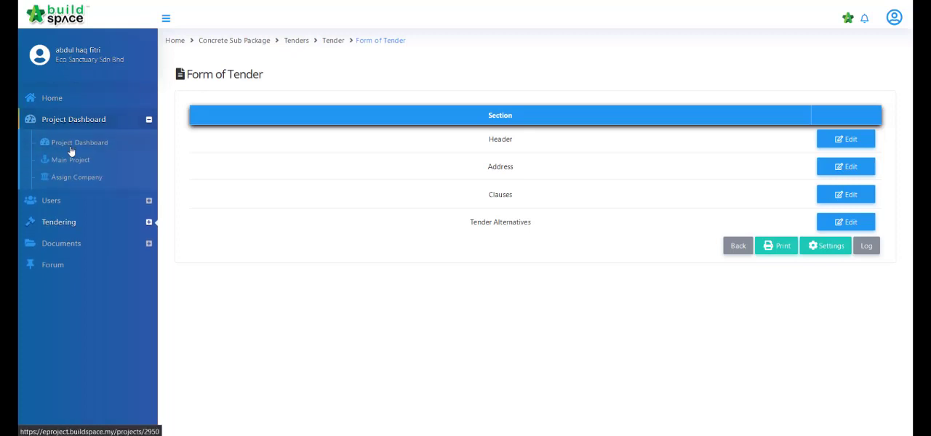
{"action": "left_click", "coordinate": [71, 148]}
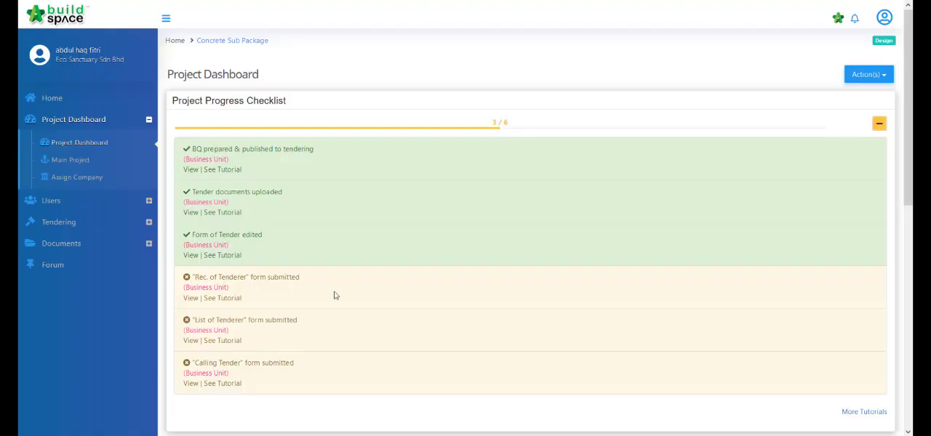
{"action": "left_click", "coordinate": [192, 298]}
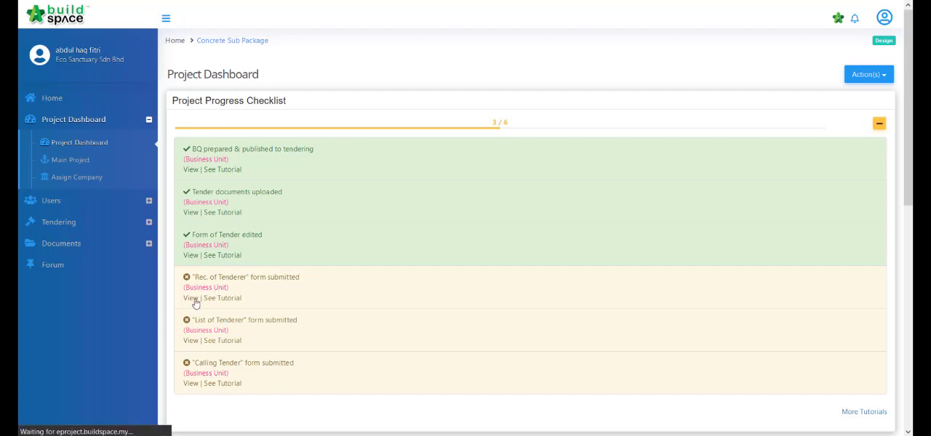
{"action": "scroll", "coordinate": [363, 168], "scroll_direction": "up", "scroll_amount": 3}
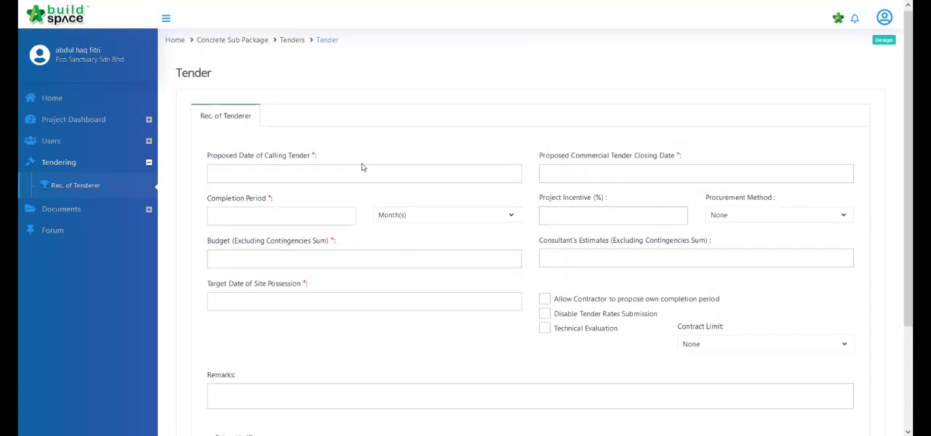
Step: Set the Proposed Date of Calling Tender to 19-Jun-2020 12:00 AM
{"action": "left_click", "coordinate": [280, 173]}
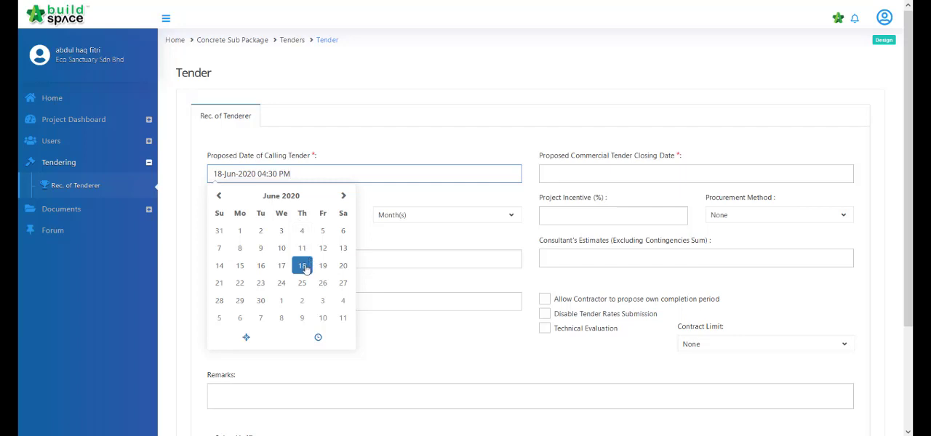
{"action": "left_click", "coordinate": [318, 338]}
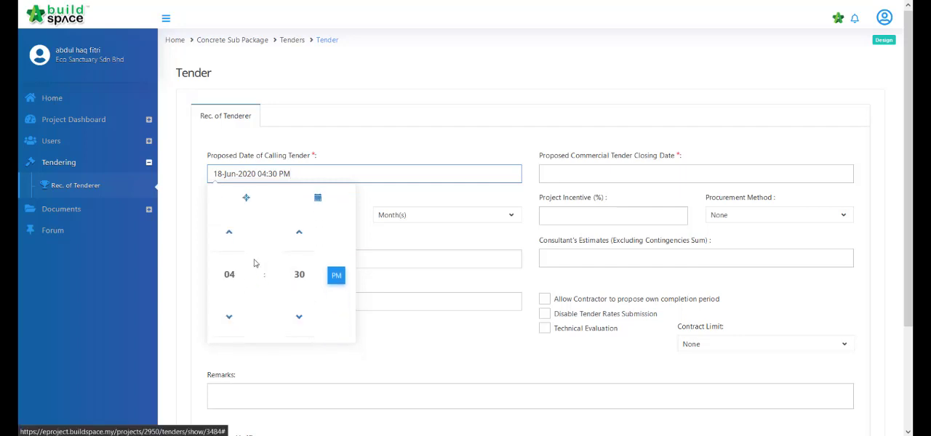
{"action": "left_click", "coordinate": [231, 241]}
{"action": "left_click", "coordinate": [231, 241]}
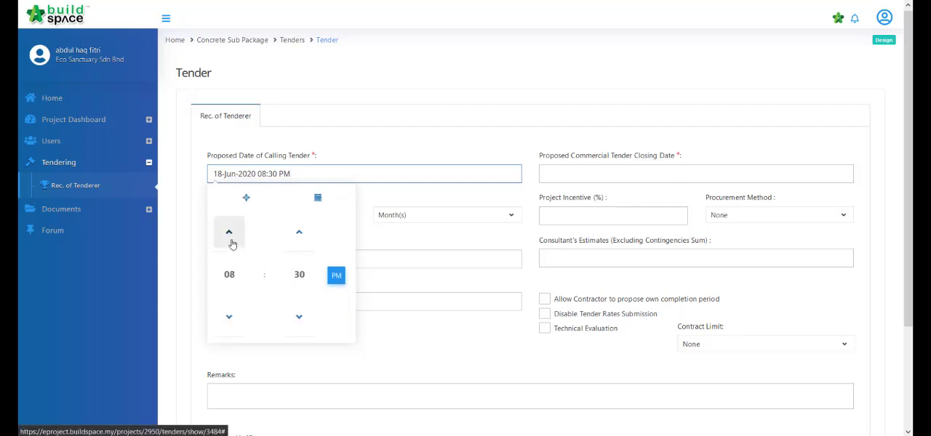
{"action": "left_click", "coordinate": [230, 242]}
{"action": "left_click", "coordinate": [231, 243]}
{"action": "left_click", "coordinate": [231, 242]}
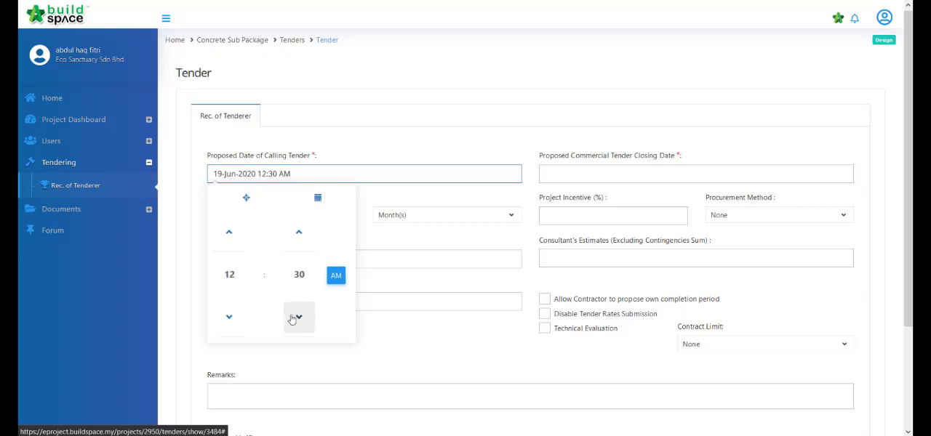
Step: Set the Proposed Commercial Tender Closing Date to 01-Jul-2020 12:30 AM
{"action": "left_click", "coordinate": [651, 177]}
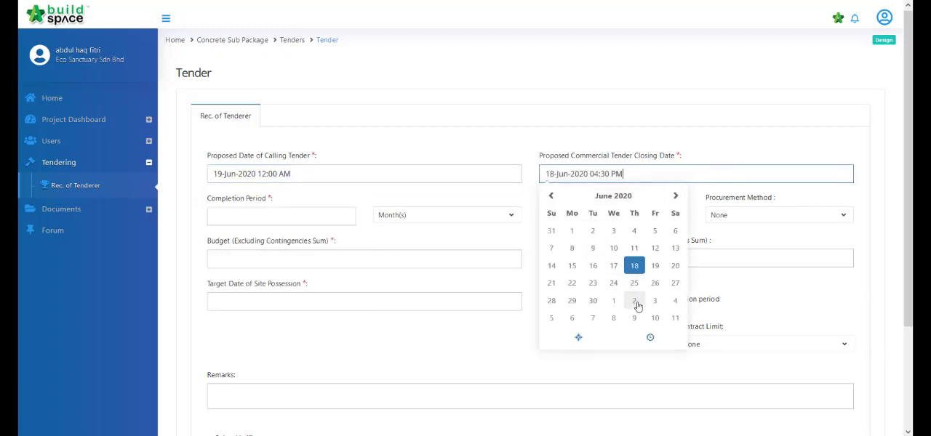
{"action": "left_click", "coordinate": [597, 301]}
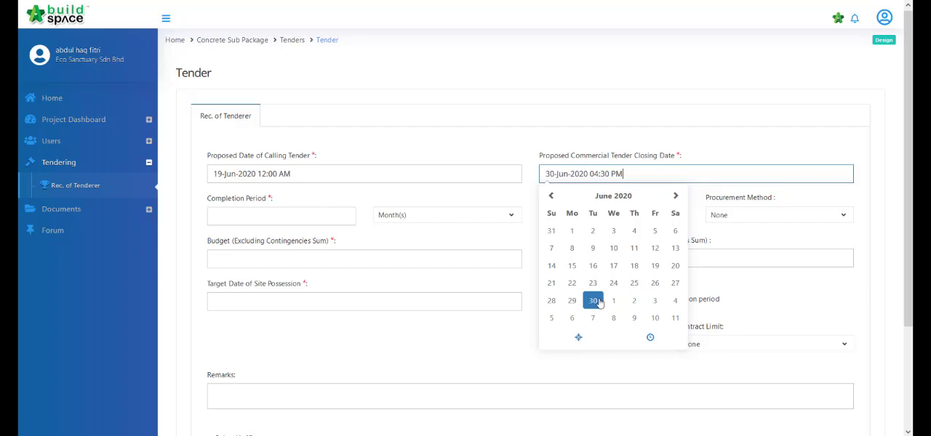
{"action": "left_click", "coordinate": [650, 338]}
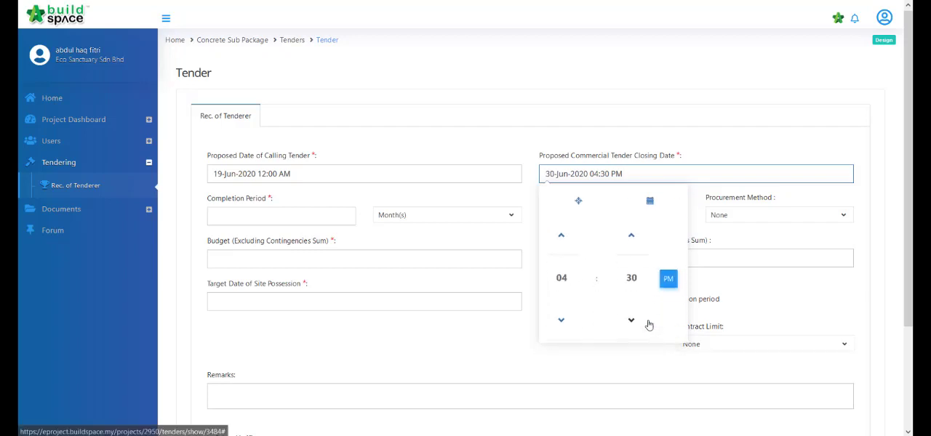
{"action": "left_click", "coordinate": [558, 232]}
{"action": "left_click", "coordinate": [559, 233]}
{"action": "left_click", "coordinate": [559, 232]}
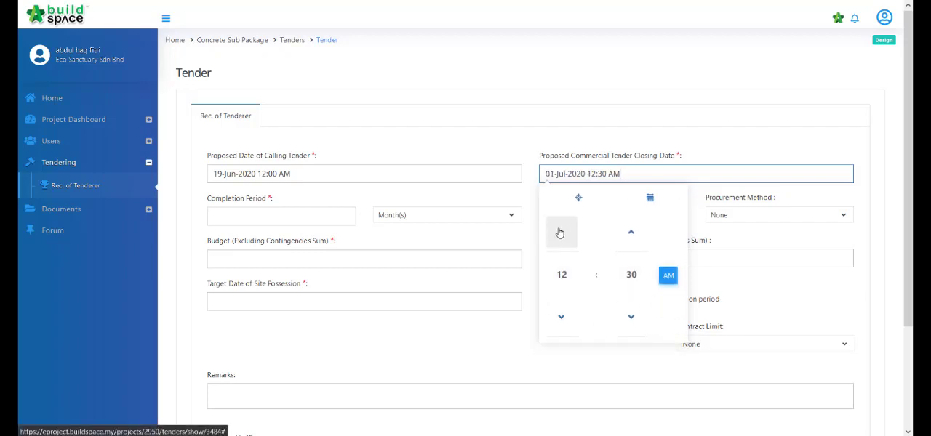
{"action": "left_click", "coordinate": [725, 142]}
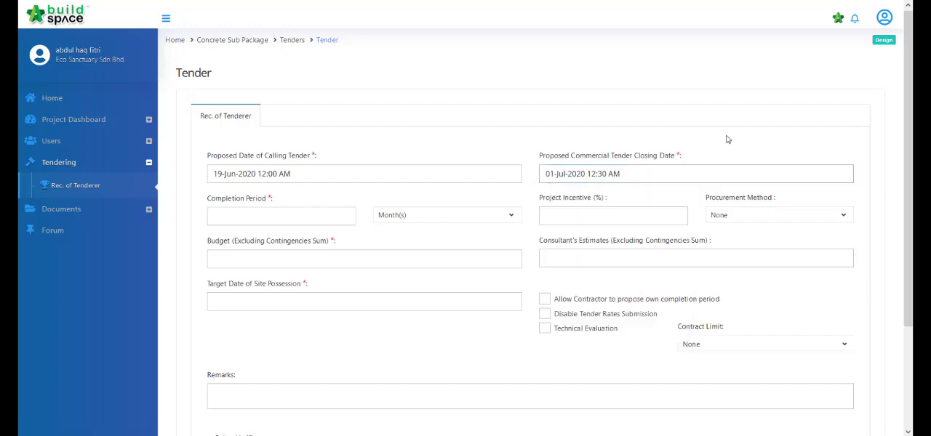
{"action": "left_click", "coordinate": [656, 173]}
{"action": "left_click", "coordinate": [671, 148]}
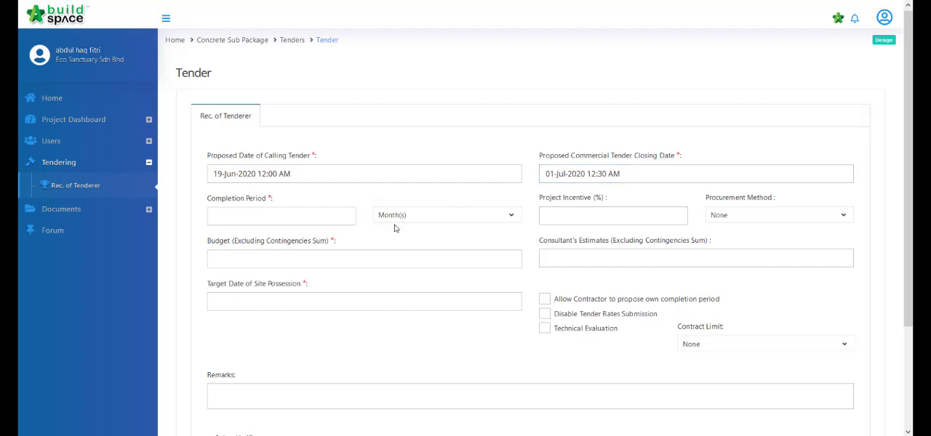
Step: Fill in a completion period of 12 months, the Design & Build procurement method and a budget of 1000000
{"action": "left_click", "coordinate": [337, 217]}
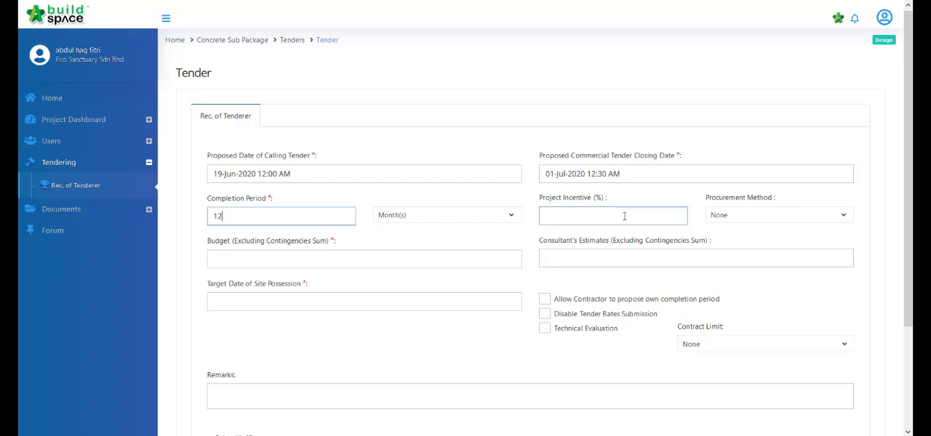
{"action": "left_click", "coordinate": [767, 218]}
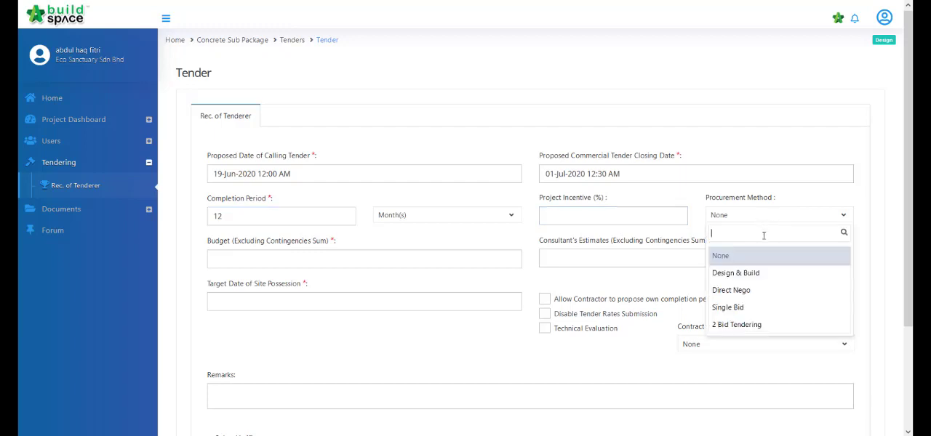
{"action": "left_click", "coordinate": [763, 273]}
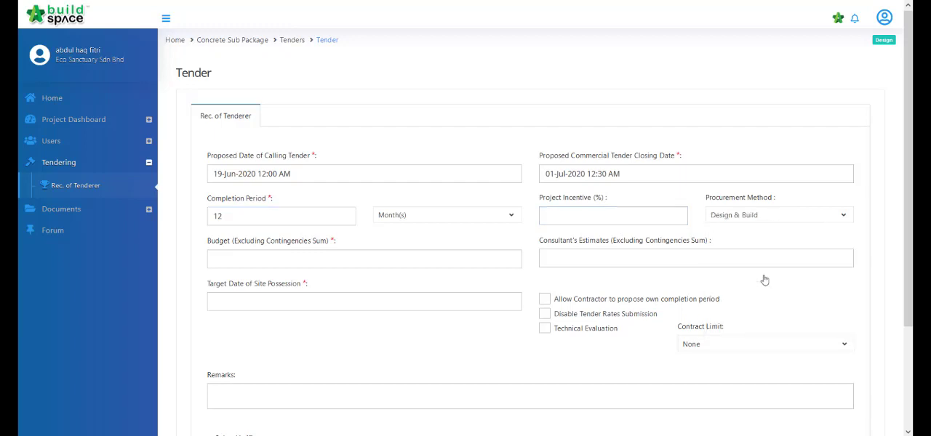
{"action": "left_click", "coordinate": [328, 265]}
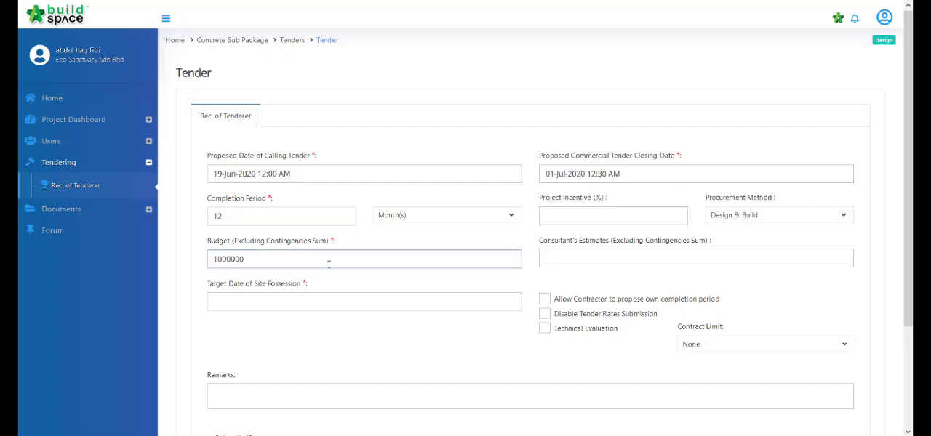
{"action": "type", "text": "1000000"}
{"action": "left_click", "coordinate": [595, 255]}
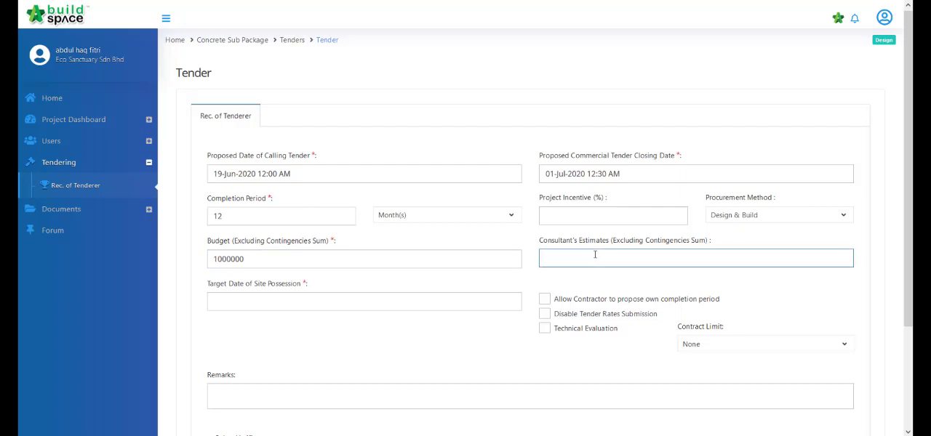
Step: Set the Target Date of Site Possession to 01-Jul-2020, and enable the contractor's own completion period proposal and Technical Evaluation
{"action": "left_click", "coordinate": [424, 309]}
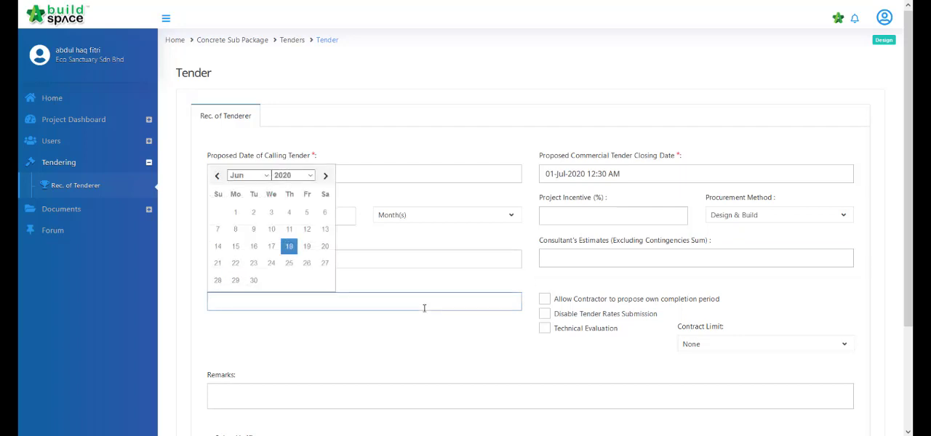
{"action": "left_click", "coordinate": [447, 286]}
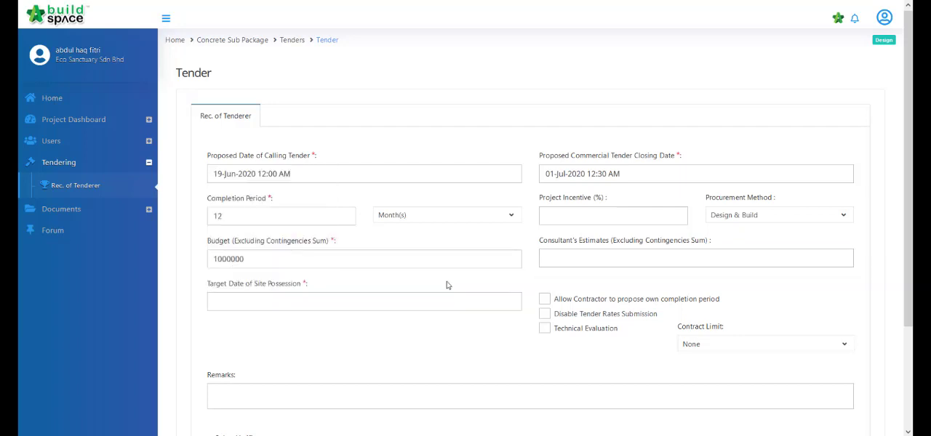
{"action": "left_click", "coordinate": [325, 303]}
{"action": "left_click", "coordinate": [325, 176]}
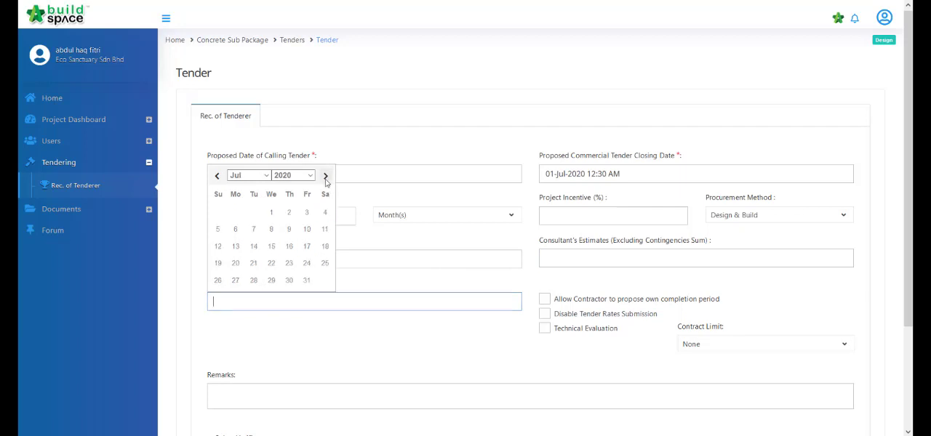
{"action": "left_click", "coordinate": [271, 211]}
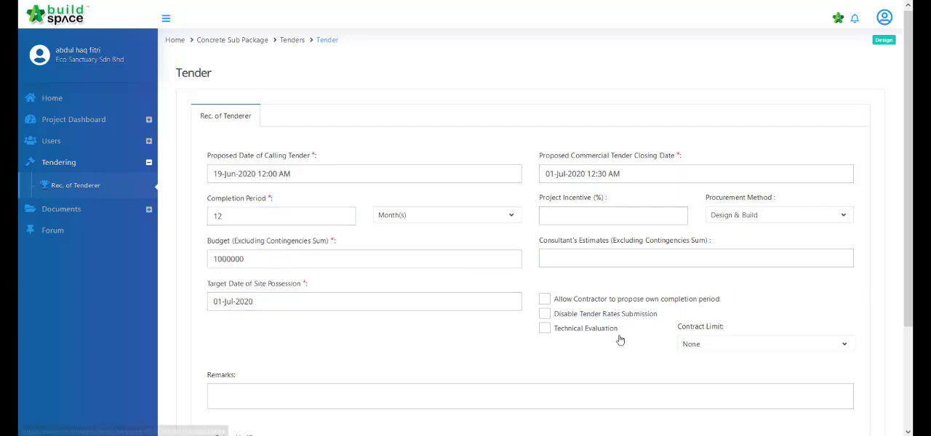
{"action": "left_click", "coordinate": [547, 303]}
{"action": "left_click", "coordinate": [546, 331]}
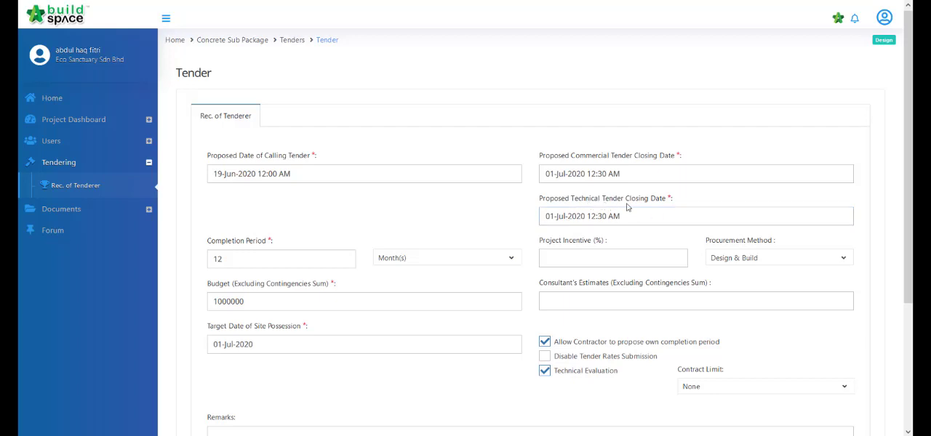
Step: Set the Contract Limit to 2000000 (Two million) and save the Rec. of Tenderer form
{"action": "scroll", "coordinate": [786, 271], "scroll_direction": "down", "scroll_amount": 3}
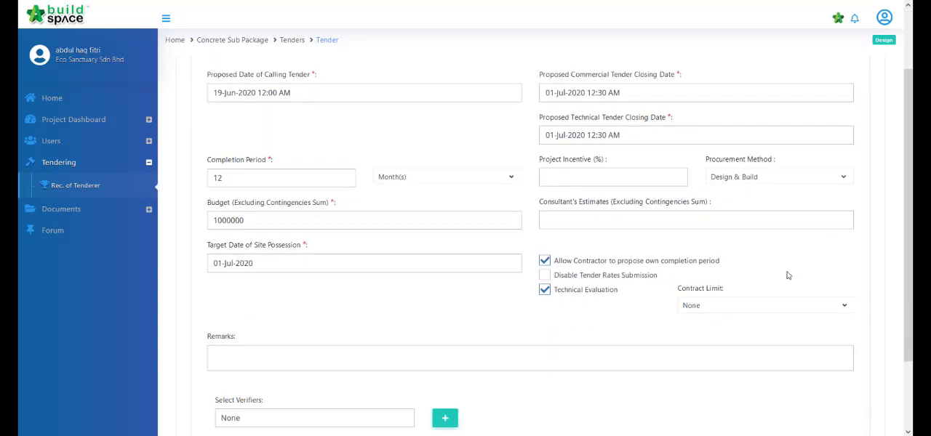
{"action": "left_click", "coordinate": [720, 216]}
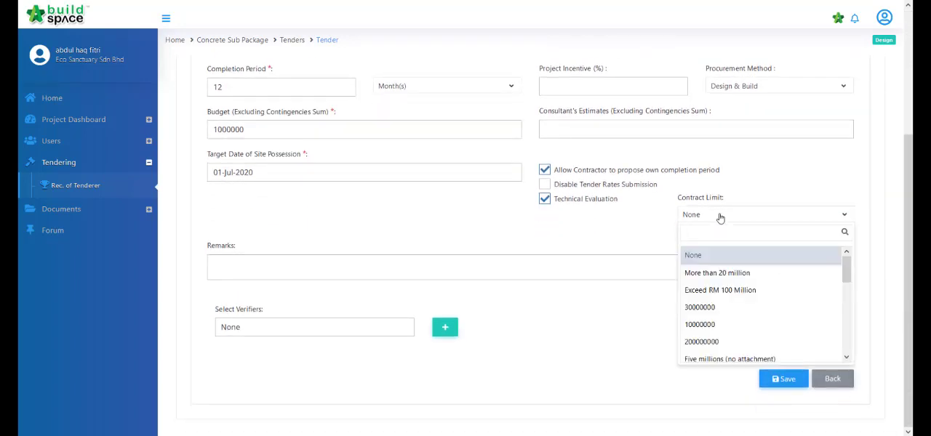
{"action": "left_click", "coordinate": [720, 216]}
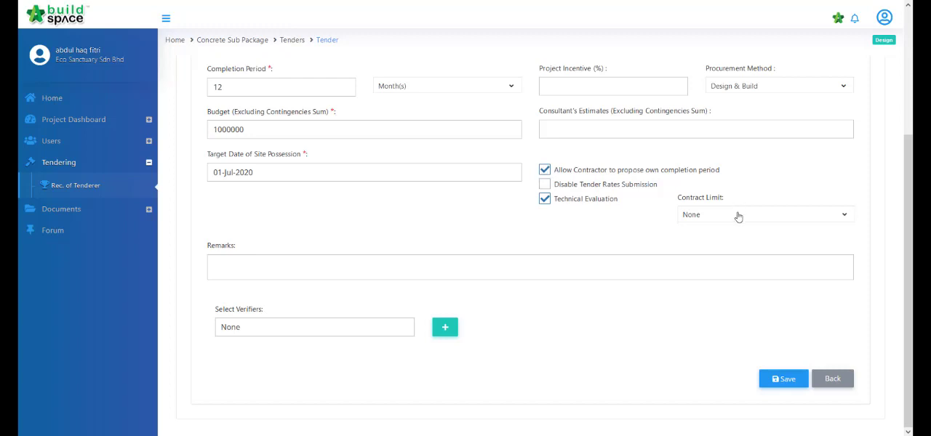
{"action": "left_click", "coordinate": [737, 216]}
{"action": "scroll", "coordinate": [789, 298], "scroll_direction": "down", "scroll_amount": 3}
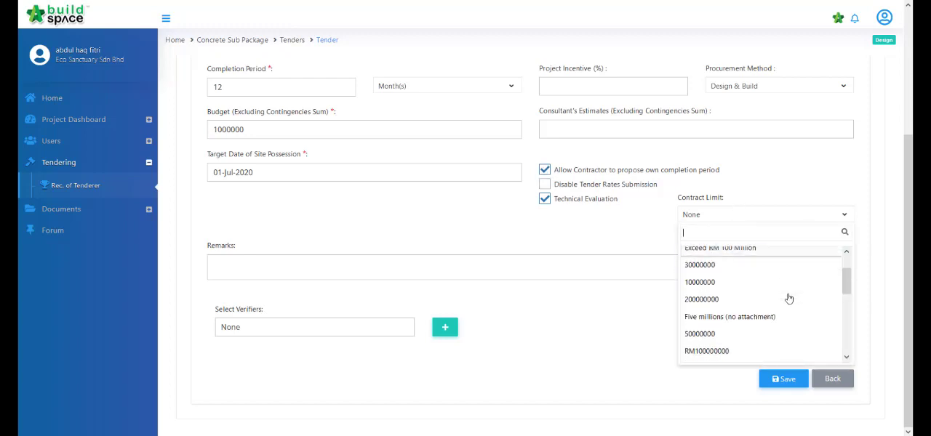
{"action": "left_click", "coordinate": [785, 315]}
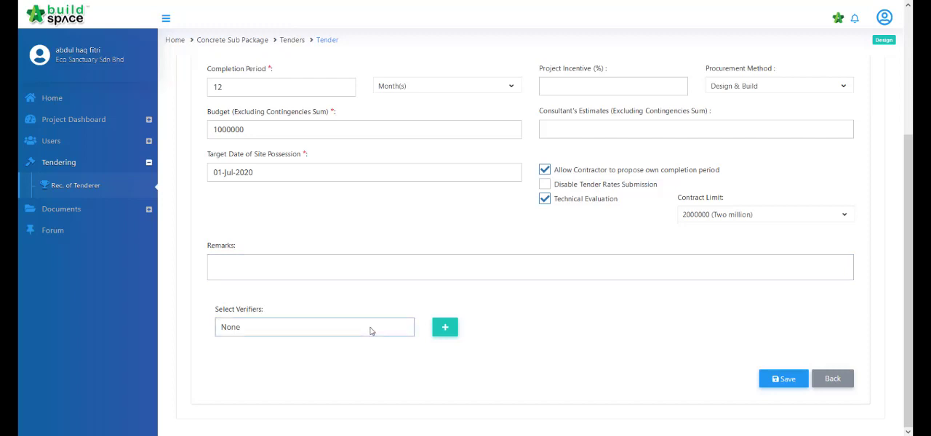
{"action": "left_click", "coordinate": [795, 383]}
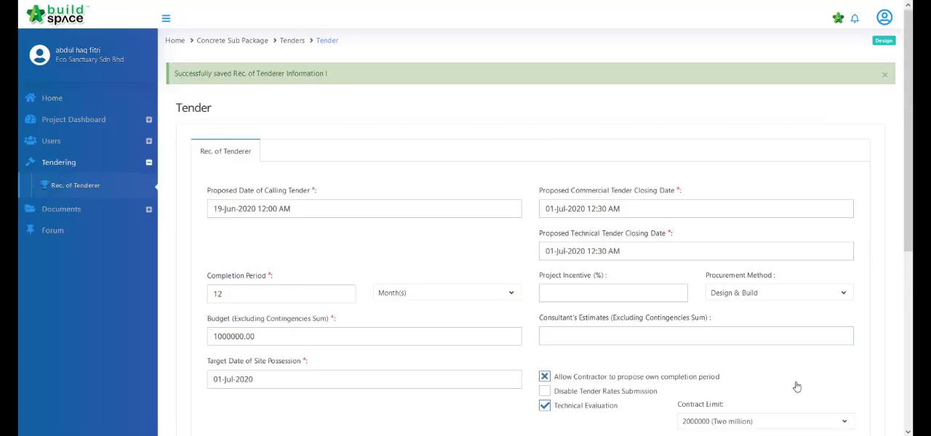
Step: Filter the contractor list by "buildspace" and assign Buildspace Contractors 5, 6, 7 and 8 to the tender
{"action": "scroll", "coordinate": [797, 387], "scroll_direction": "down", "scroll_amount": 5}
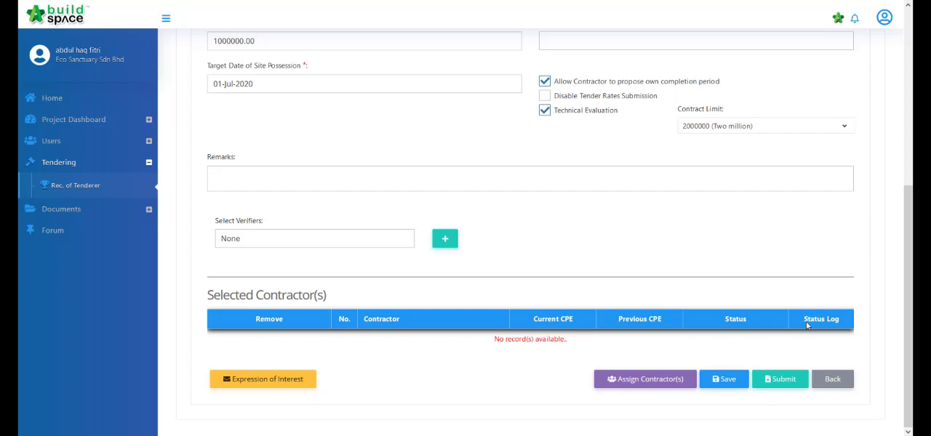
{"action": "left_click", "coordinate": [619, 380]}
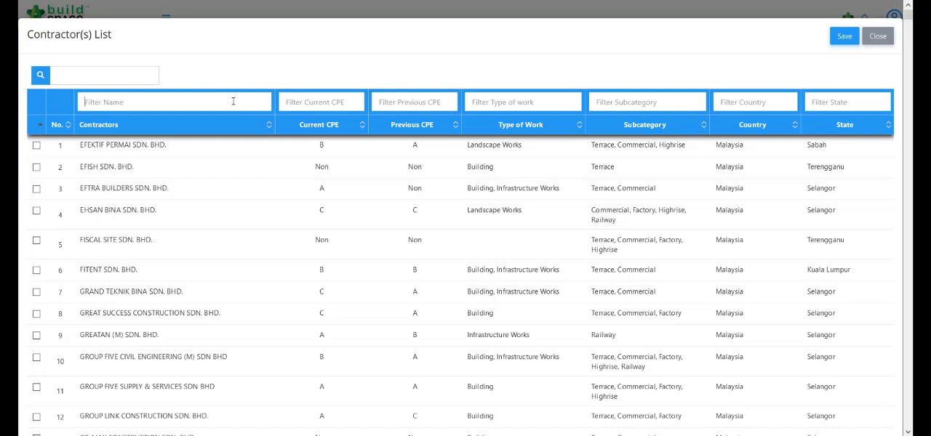
{"action": "type", "text": "buildspace"}
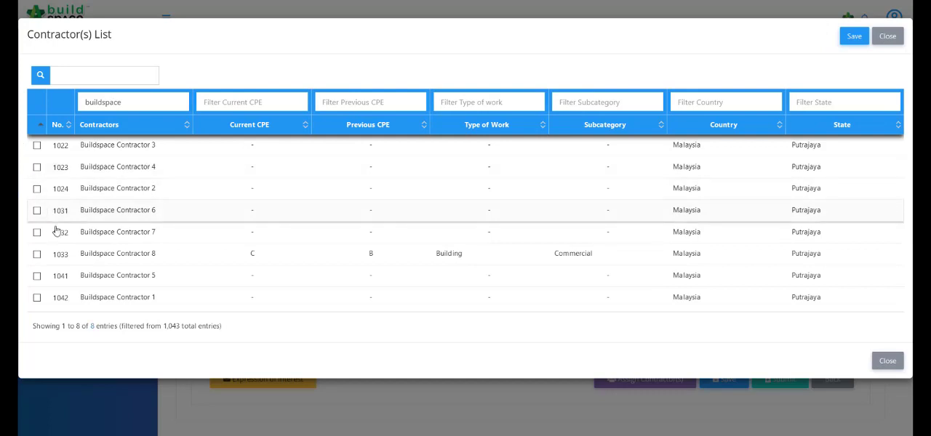
{"action": "left_click", "coordinate": [36, 254]}
{"action": "left_click", "coordinate": [38, 233]}
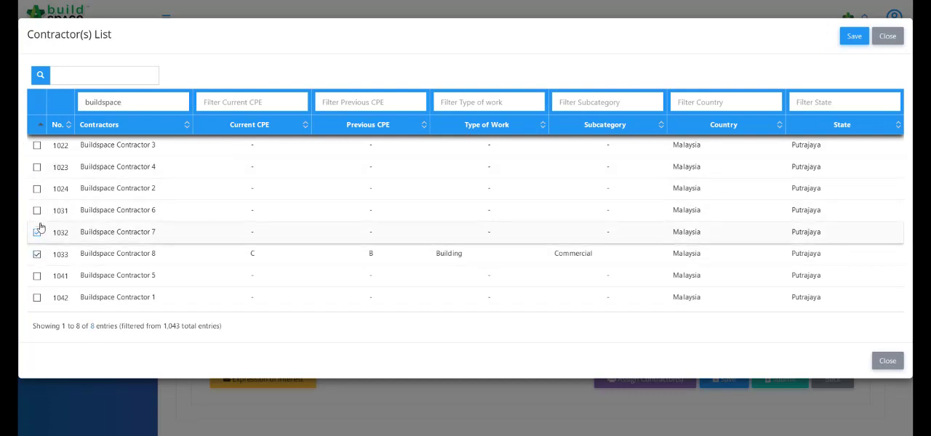
{"action": "left_click", "coordinate": [37, 277]}
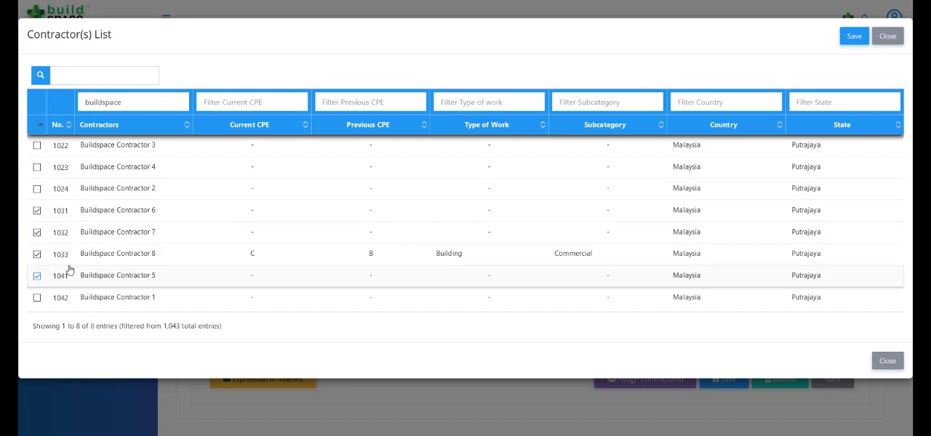
{"action": "left_click", "coordinate": [854, 40]}
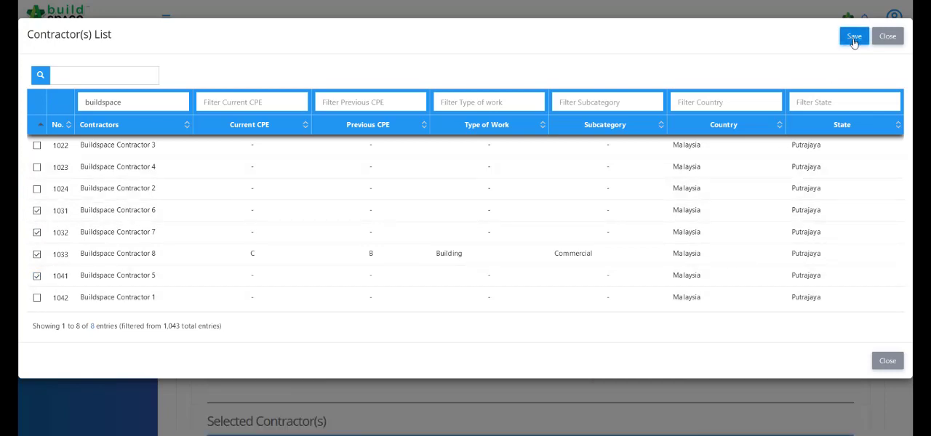
Step: Set the status of all four selected contractors to Yes and submit the Rec. of Tenderer form without verifiers
{"action": "scroll", "coordinate": [712, 240], "scroll_direction": "down", "scroll_amount": 1}
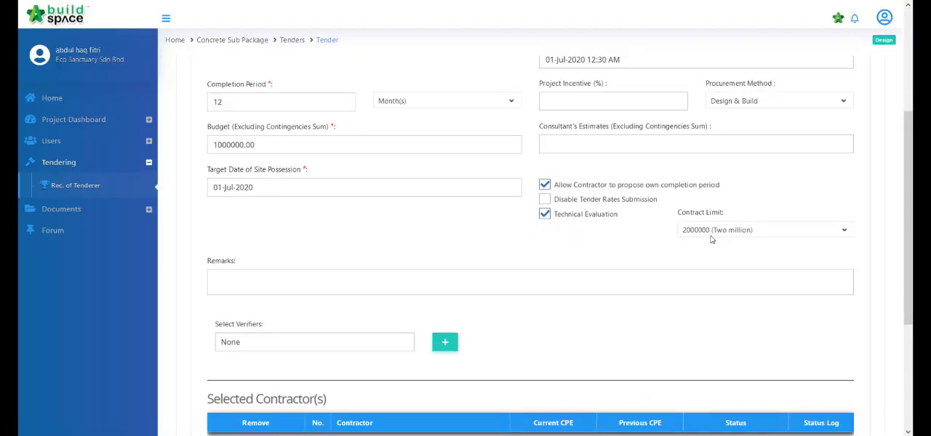
{"action": "scroll", "coordinate": [713, 240], "scroll_direction": "down", "scroll_amount": 3}
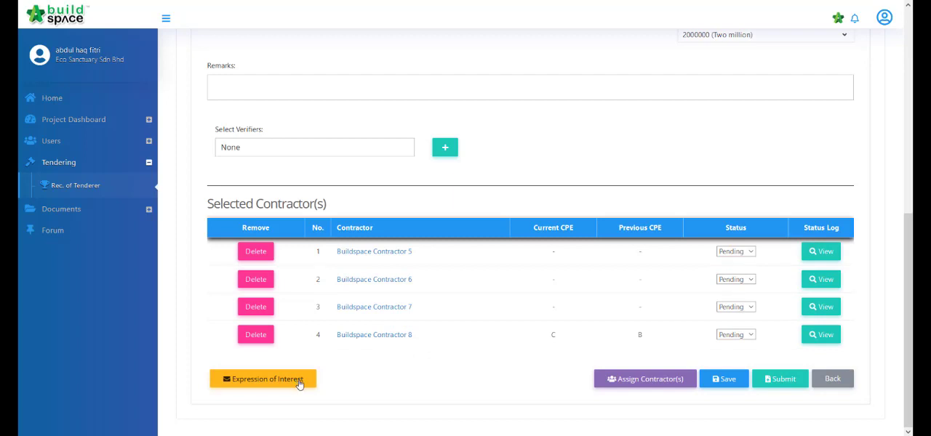
{"action": "left_click", "coordinate": [750, 253]}
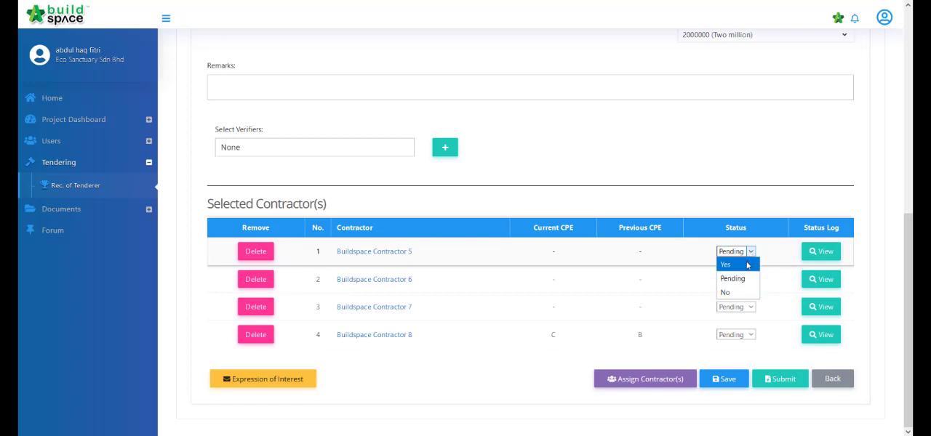
{"action": "left_click", "coordinate": [747, 266]}
{"action": "left_click", "coordinate": [749, 280]}
{"action": "left_click", "coordinate": [746, 293]}
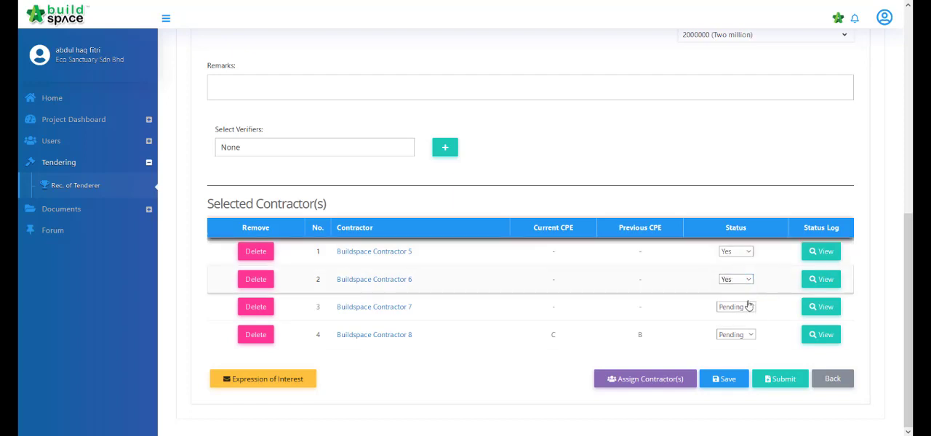
{"action": "left_click", "coordinate": [750, 307]}
{"action": "left_click", "coordinate": [739, 320]}
{"action": "left_click", "coordinate": [749, 334]}
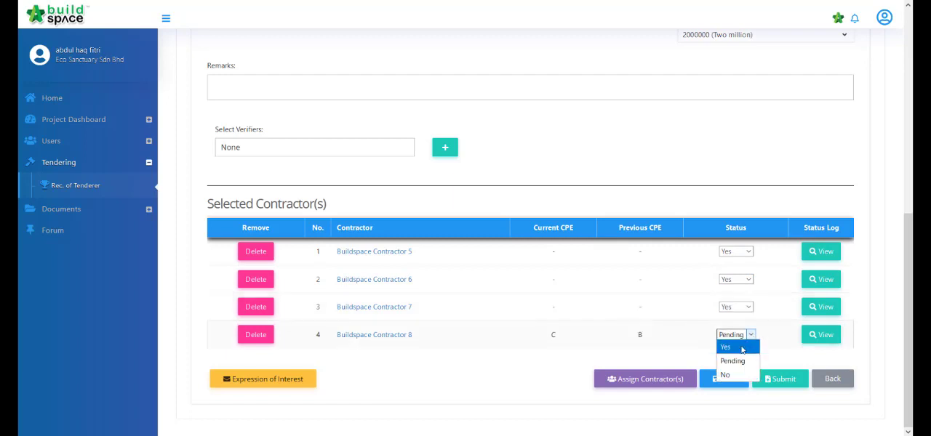
{"action": "left_click", "coordinate": [742, 348]}
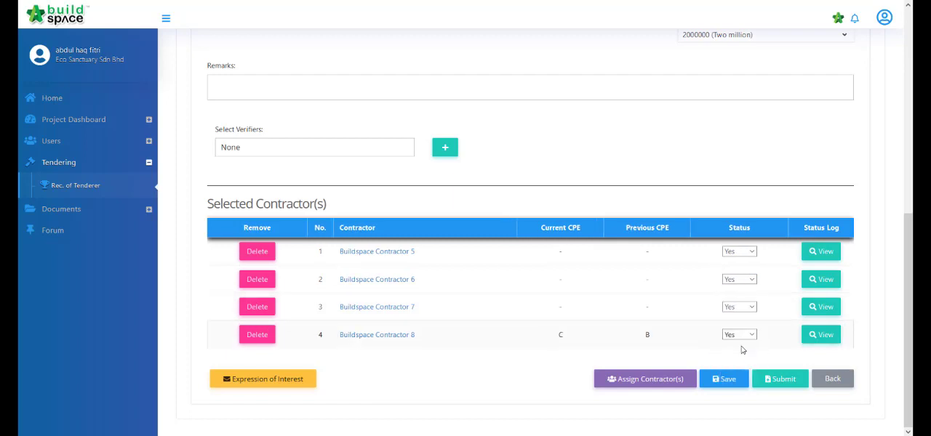
{"action": "left_click", "coordinate": [787, 391]}
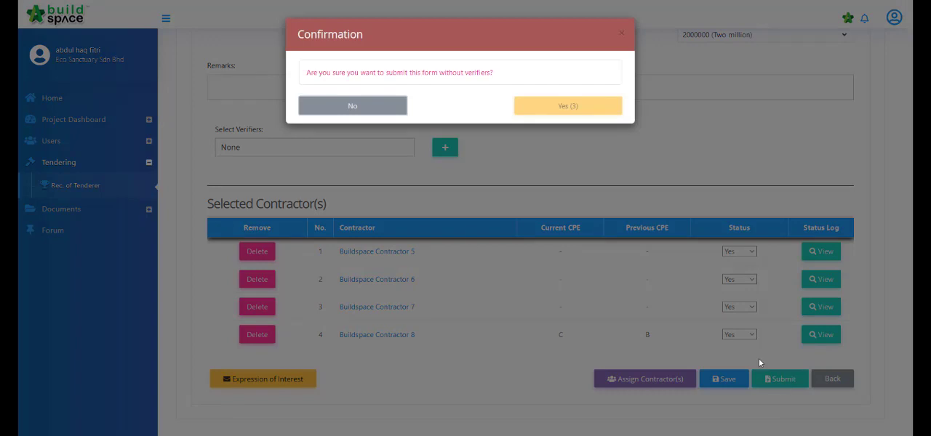
{"action": "left_click", "coordinate": [608, 107]}
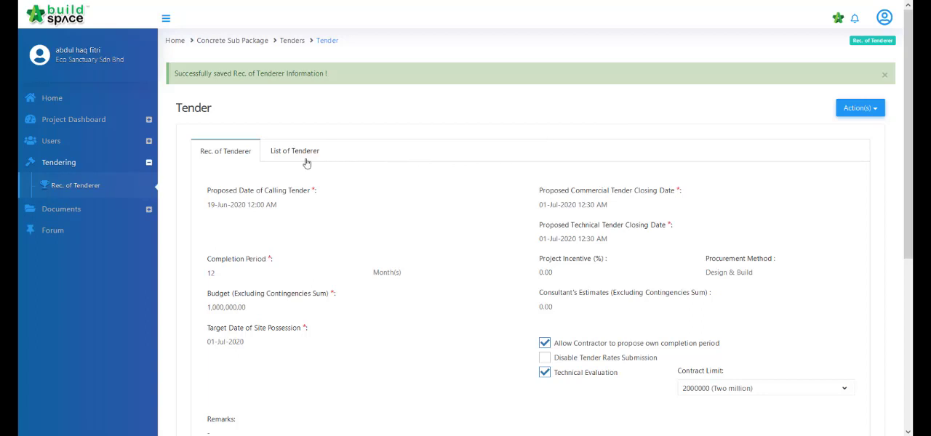
Step: Delete Buildspace Contractor 8 from the selected contractors in the List of Tenderer form
{"action": "left_click", "coordinate": [295, 161]}
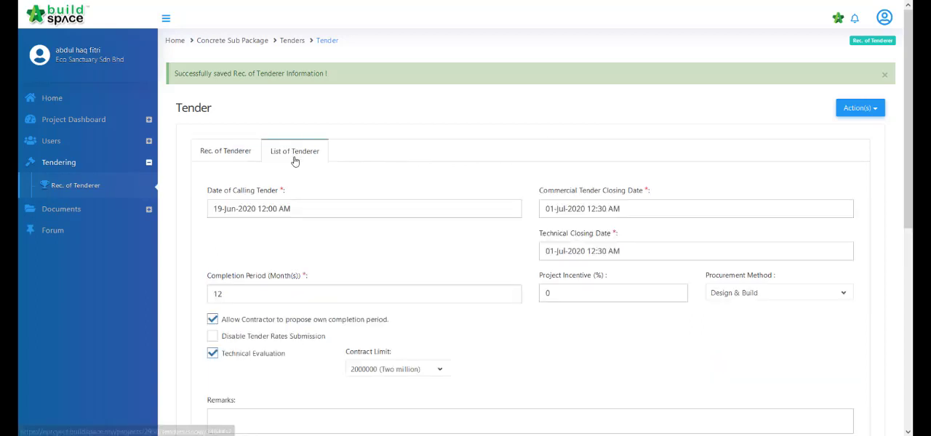
{"action": "scroll", "coordinate": [544, 189], "scroll_direction": "down", "scroll_amount": 1}
{"action": "scroll", "coordinate": [545, 189], "scroll_direction": "down", "scroll_amount": 5}
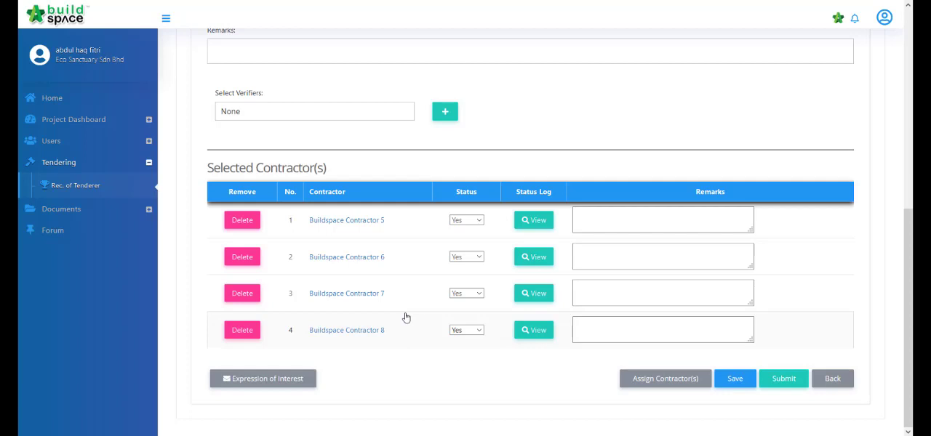
{"action": "left_click", "coordinate": [253, 337]}
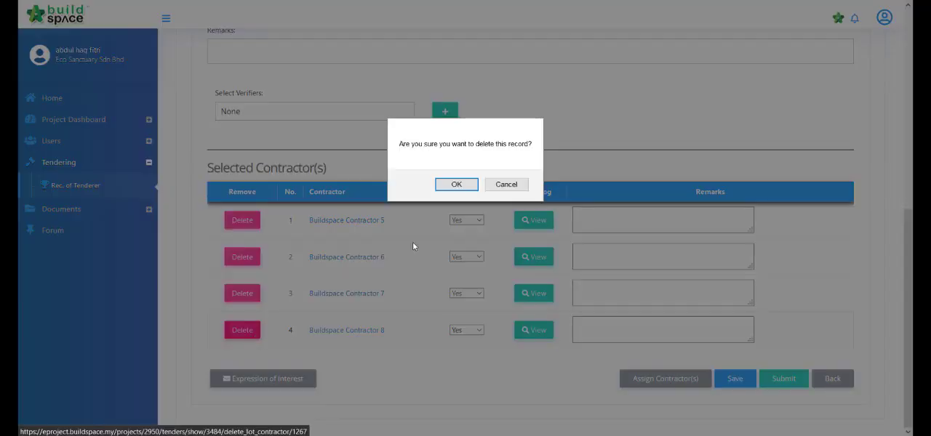
{"action": "left_click", "coordinate": [449, 185]}
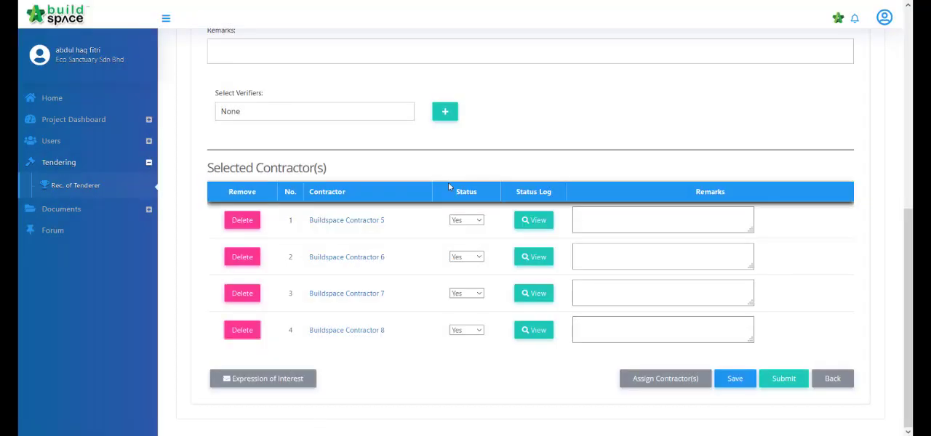
{"action": "scroll", "coordinate": [437, 218], "scroll_direction": "down", "scroll_amount": 5}
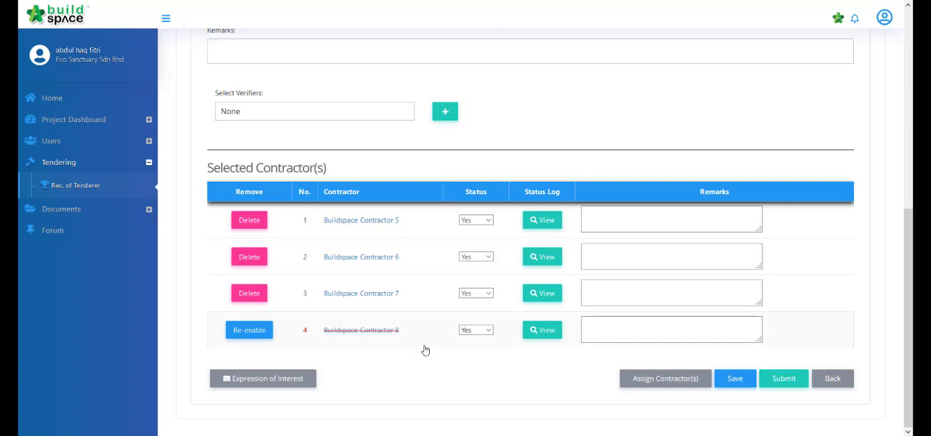
Step: Submit the List of Tenderer form without verifiers
{"action": "left_click", "coordinate": [613, 332]}
{"action": "left_click", "coordinate": [778, 382]}
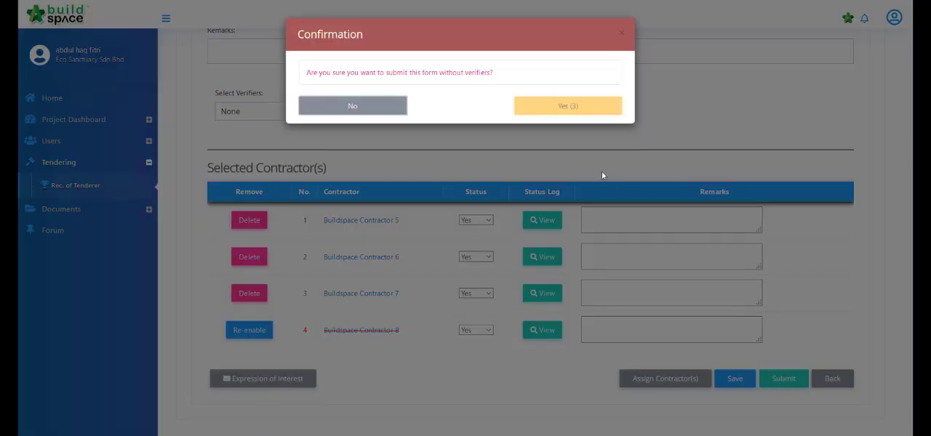
{"action": "left_click", "coordinate": [604, 106]}
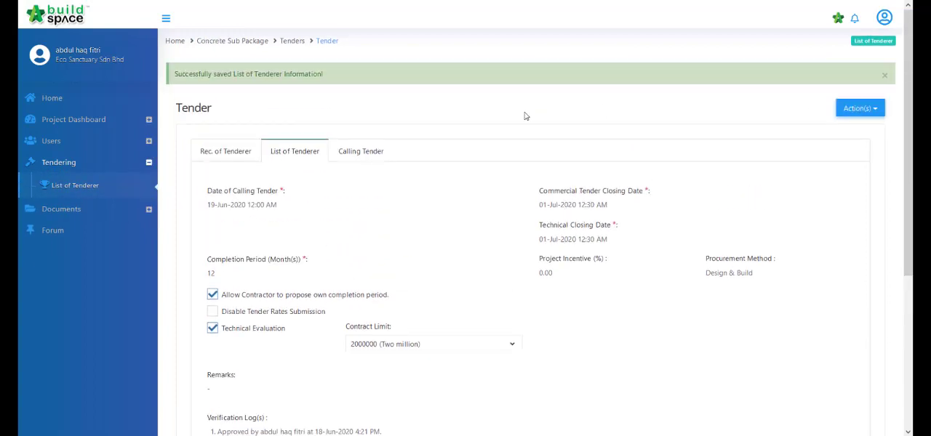
Step: Open the Calling Tender form and submit it without verifiers
{"action": "left_click", "coordinate": [386, 162]}
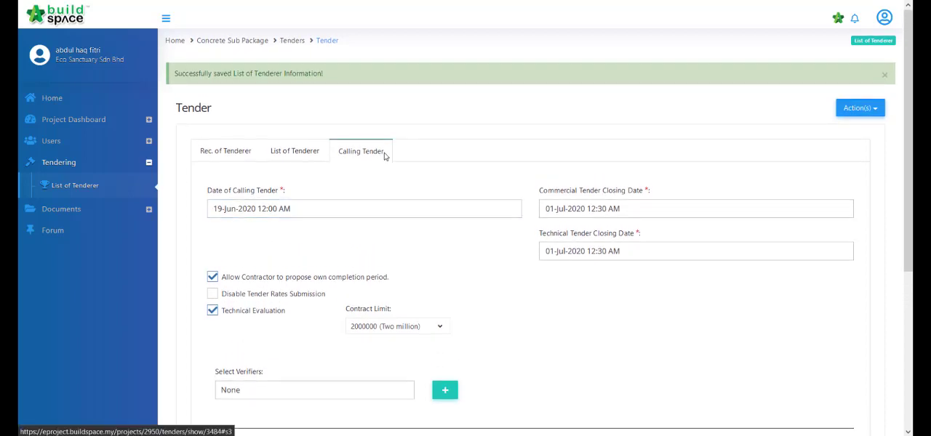
{"action": "scroll", "coordinate": [385, 157], "scroll_direction": "down", "scroll_amount": 3}
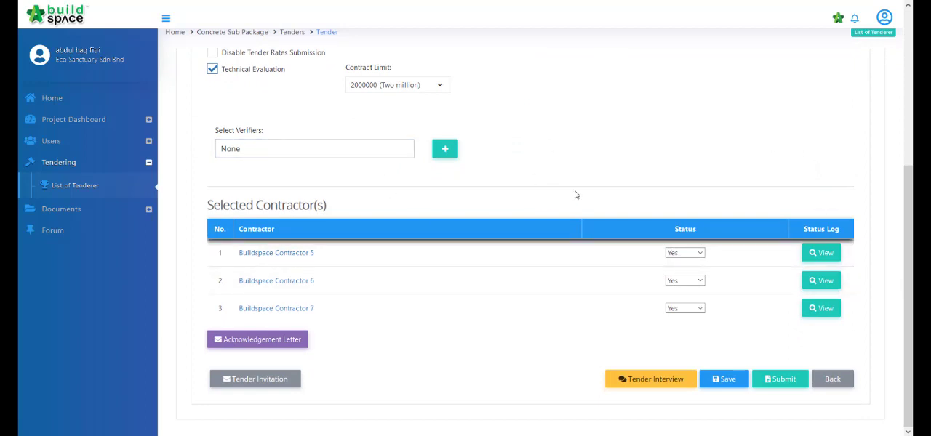
{"action": "left_click", "coordinate": [791, 385]}
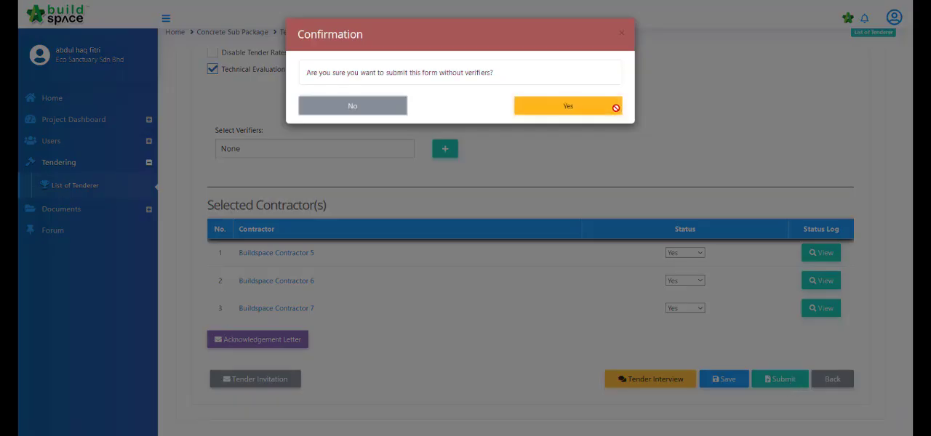
{"action": "left_click", "coordinate": [617, 110]}
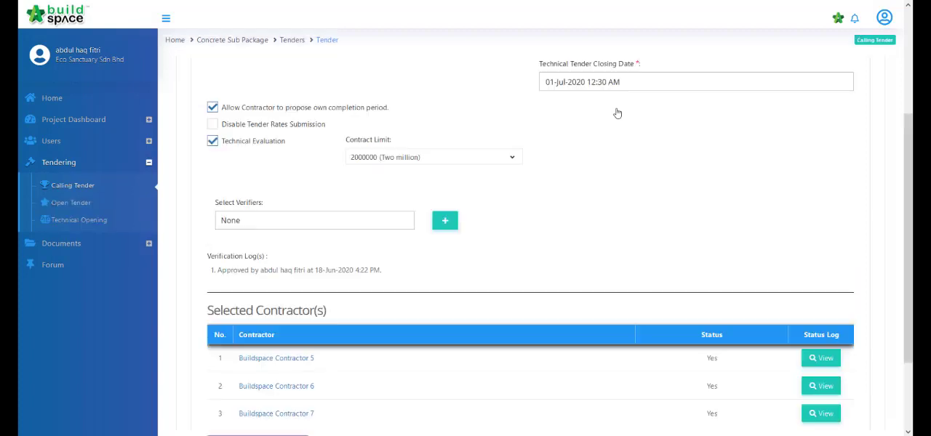